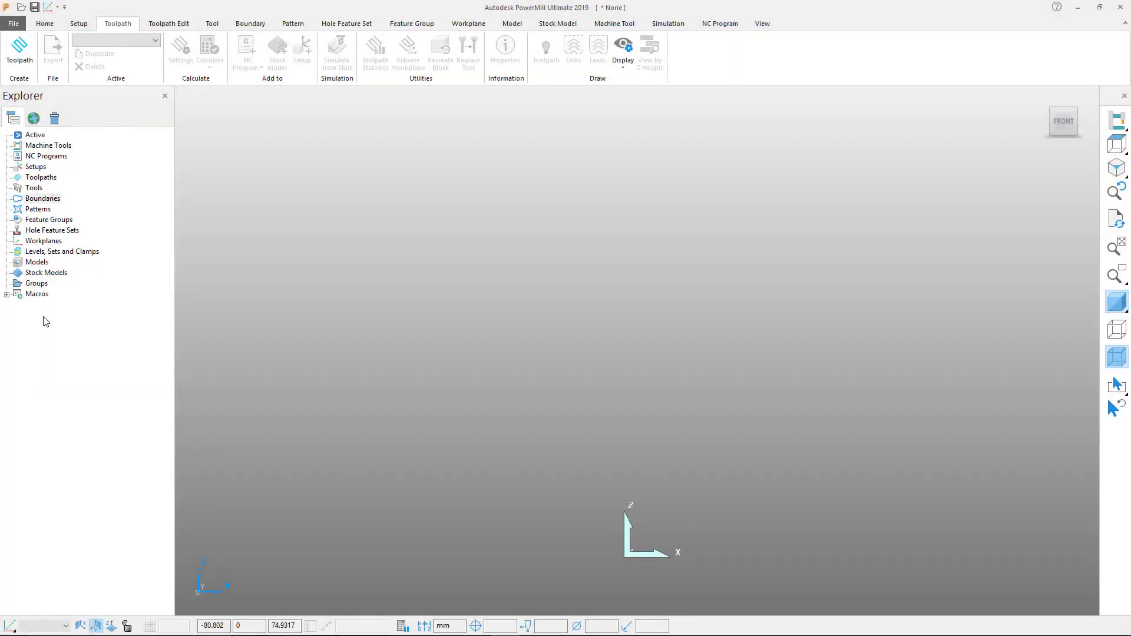
- Create a new inspection probe tool and set its stem length
click(212, 24)
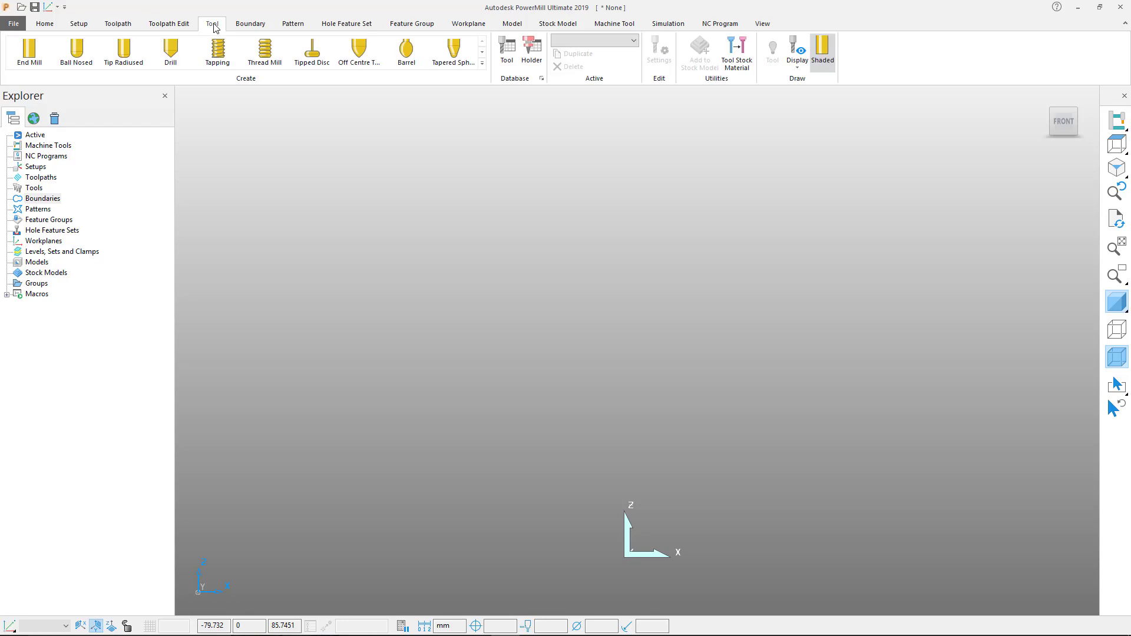
click(482, 62)
click(311, 85)
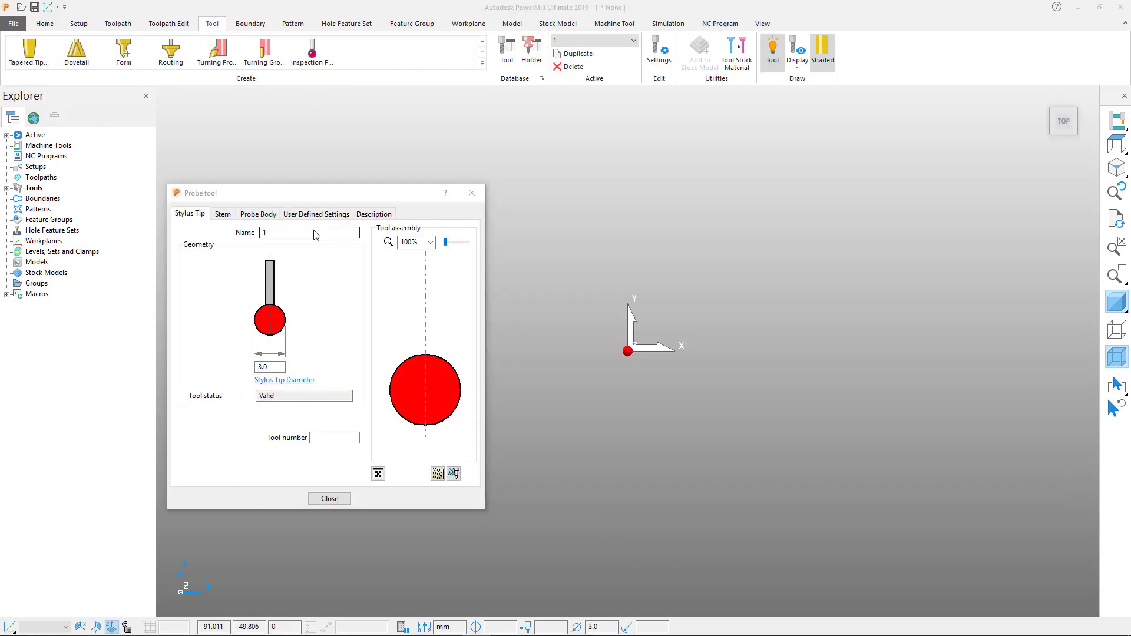
click(223, 215)
click(356, 340)
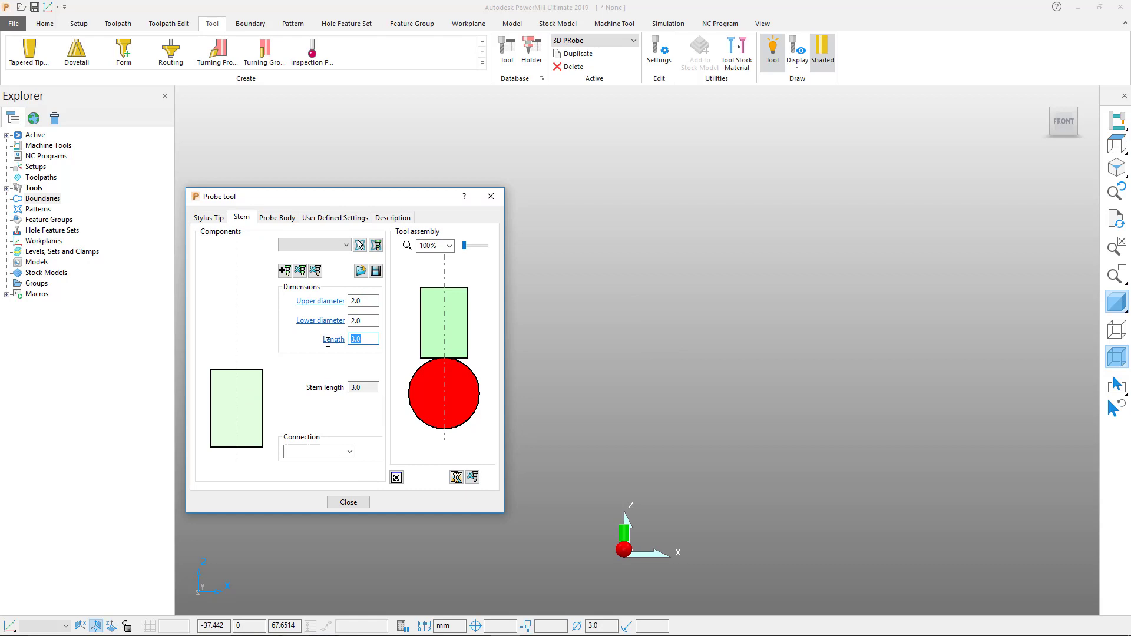
text(50)
key(Tab)
- Add a probe body with upper and lower diameters, length and overhang
click(277, 218)
click(284, 293)
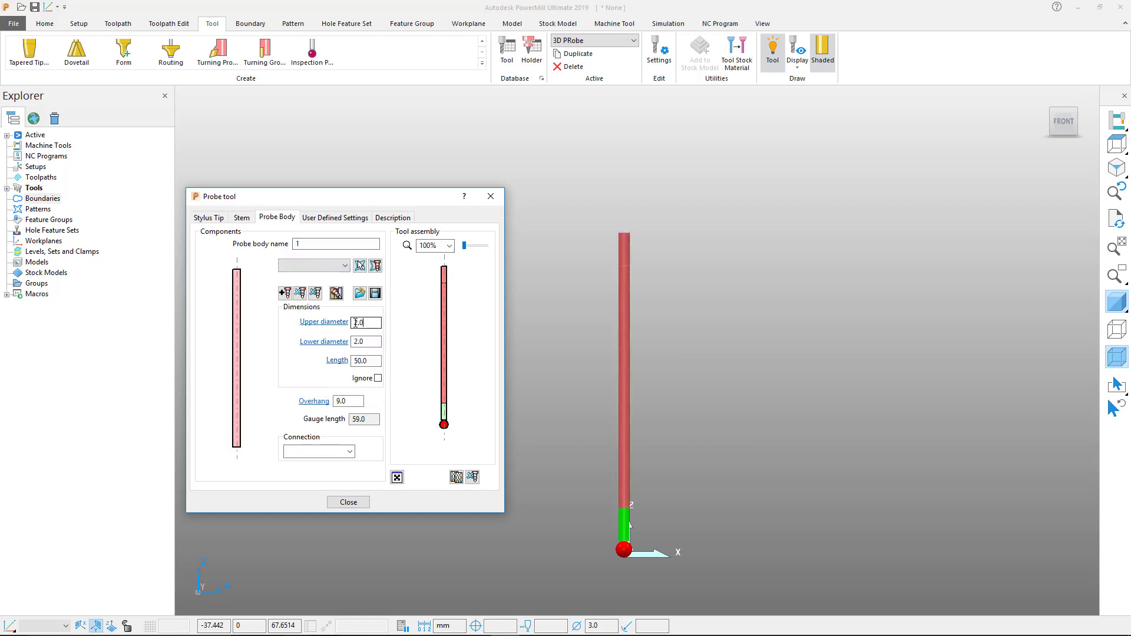
double_click(364, 322)
text(10)
key(Tab)
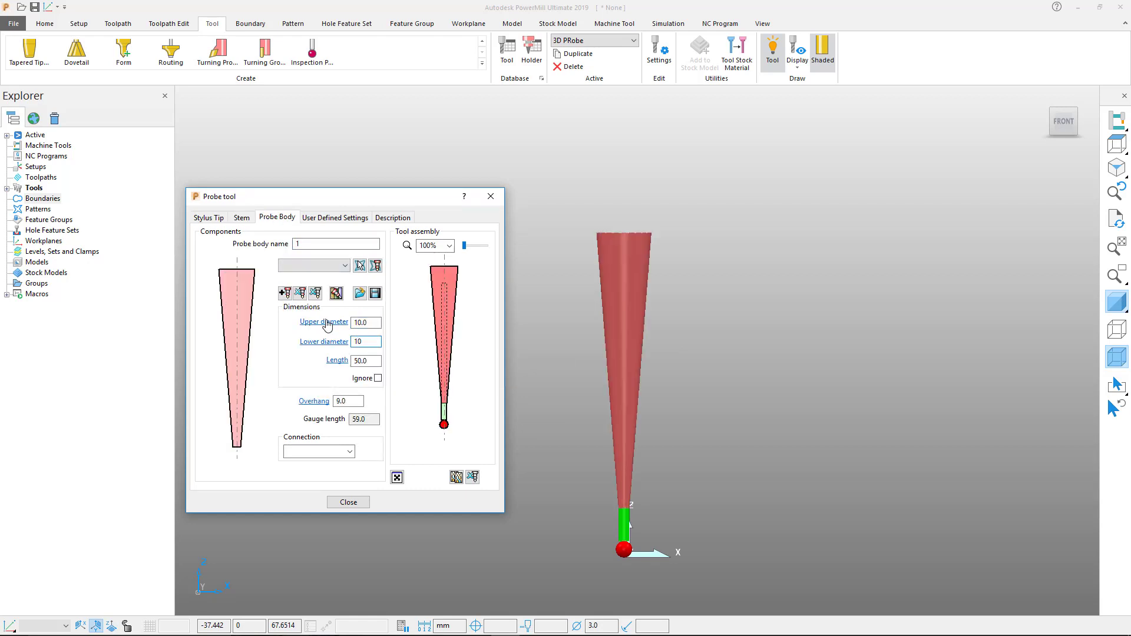
text(10)
key(Tab)
text(20)
key(Tab)
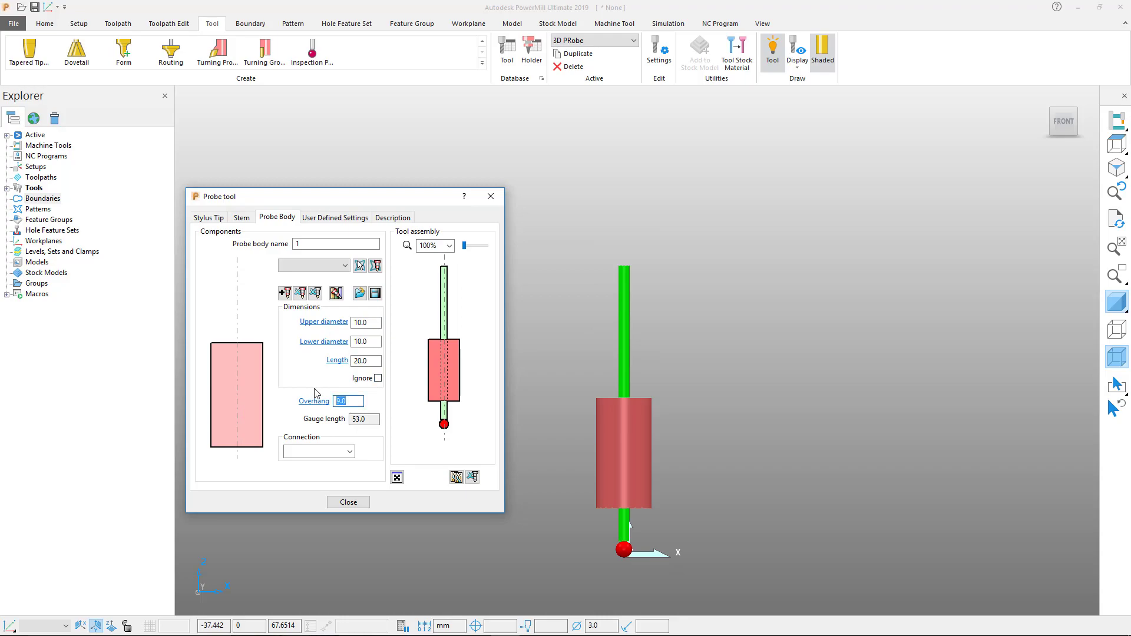
text(50)
key(Tab)
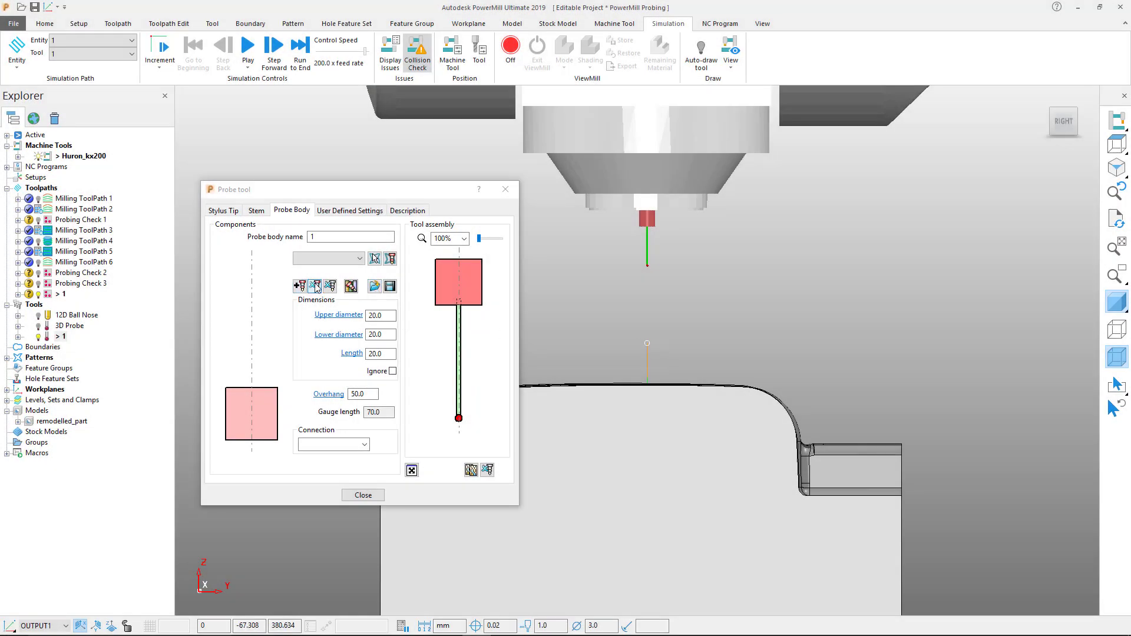
- Import the saved MP700 probe body file and close the probe settings
click(317, 287)
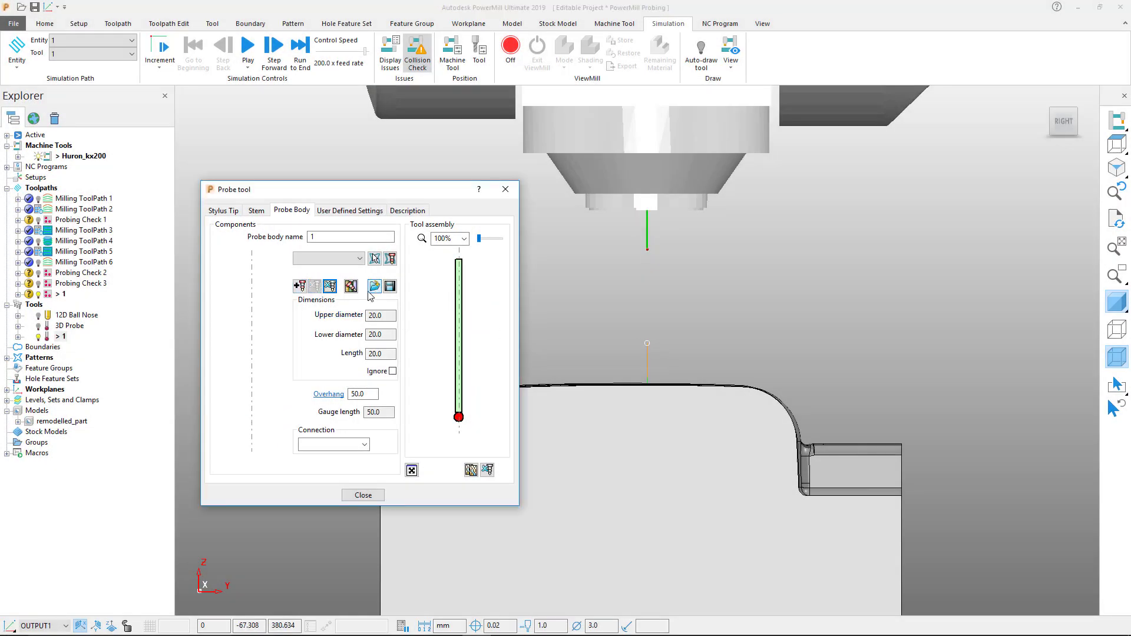
double_click(486, 497)
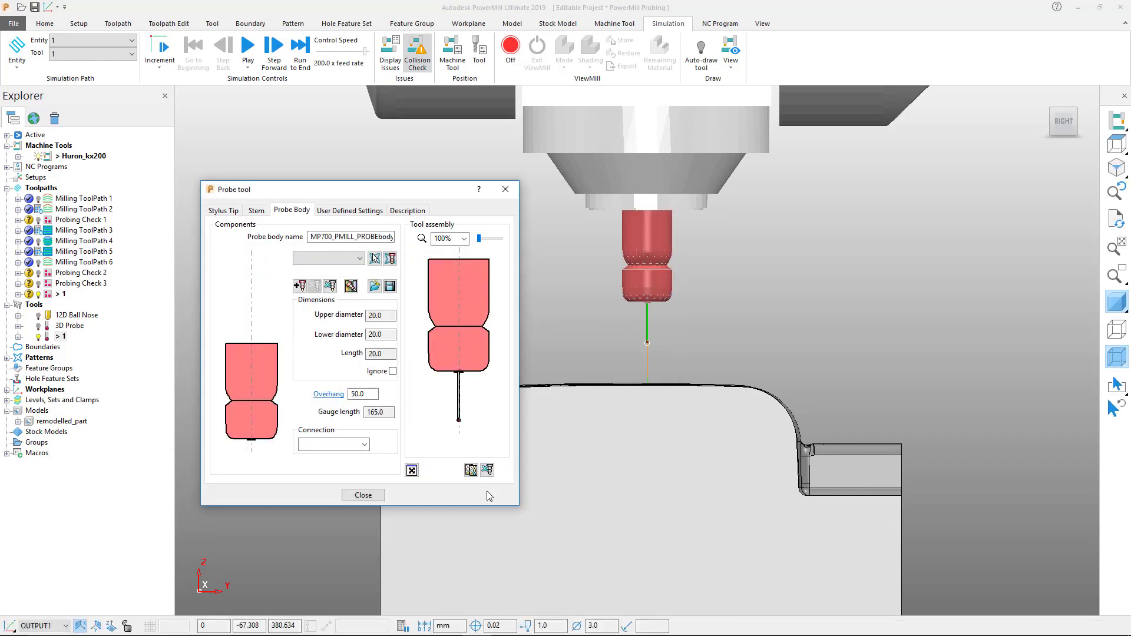
click(367, 496)
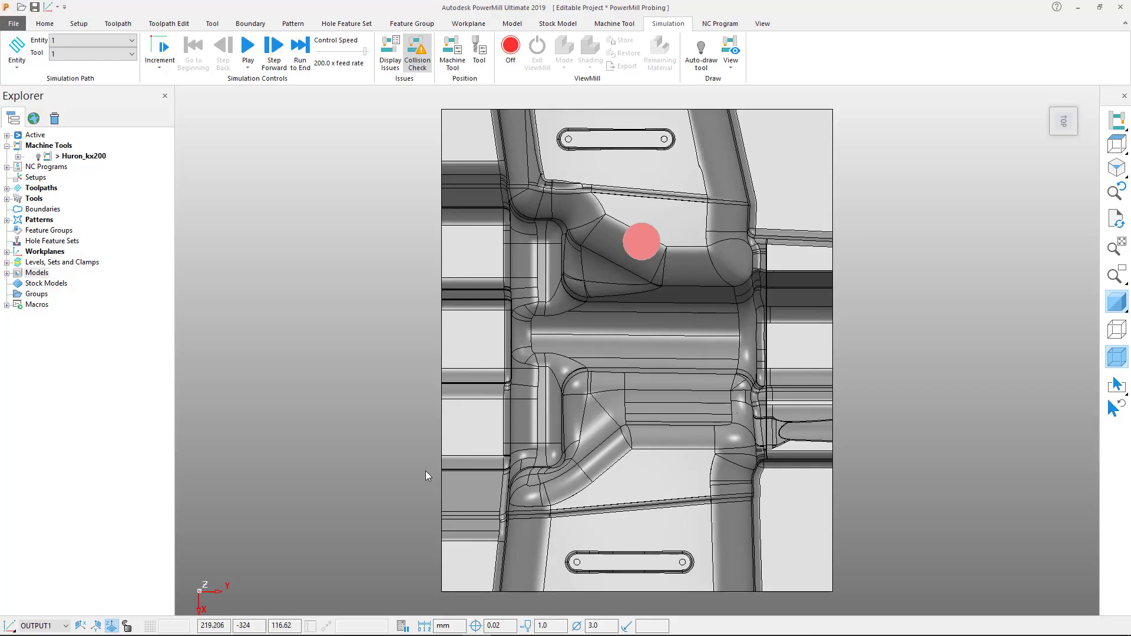
scroll(885, 530, up, 3)
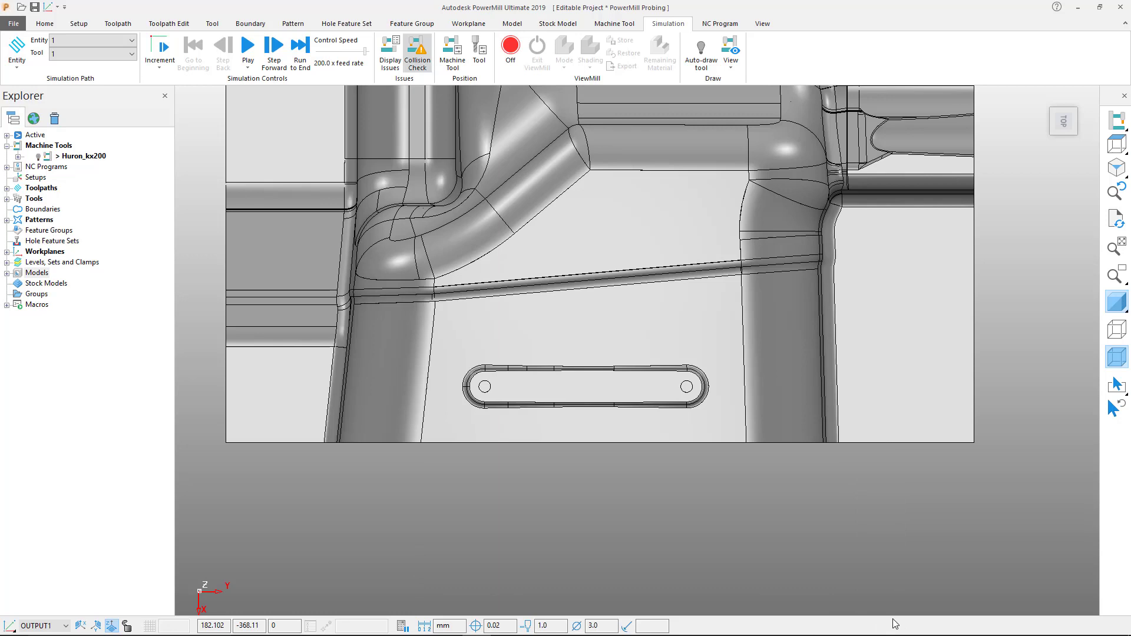
- Start a new toolpath using the Probing > Surface Inspection strategy
click(121, 25)
click(19, 51)
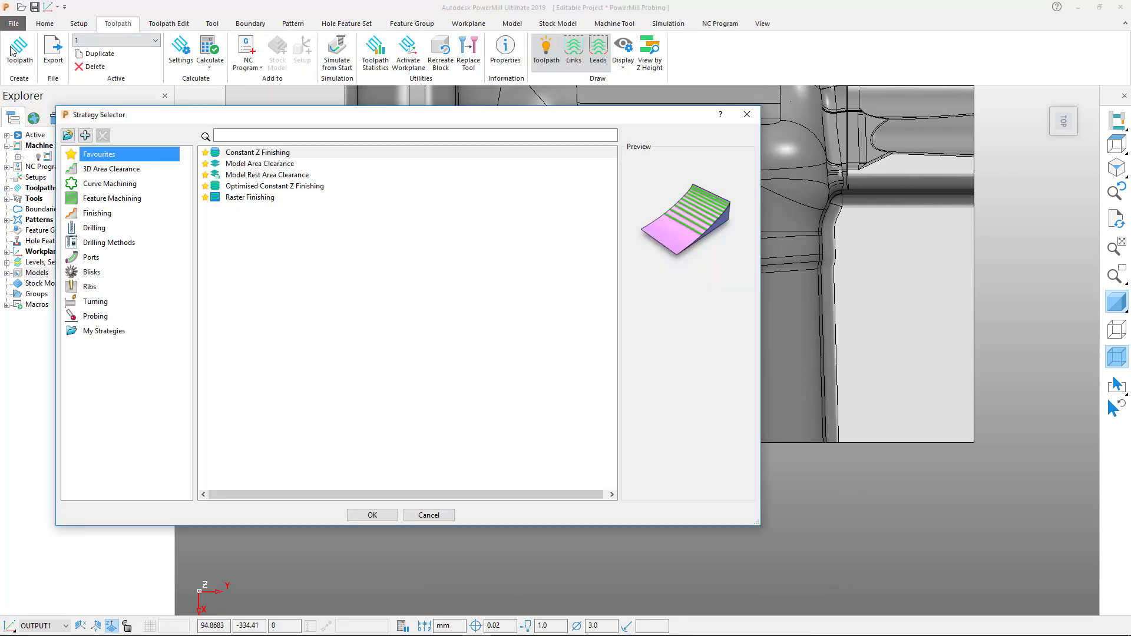
click(96, 319)
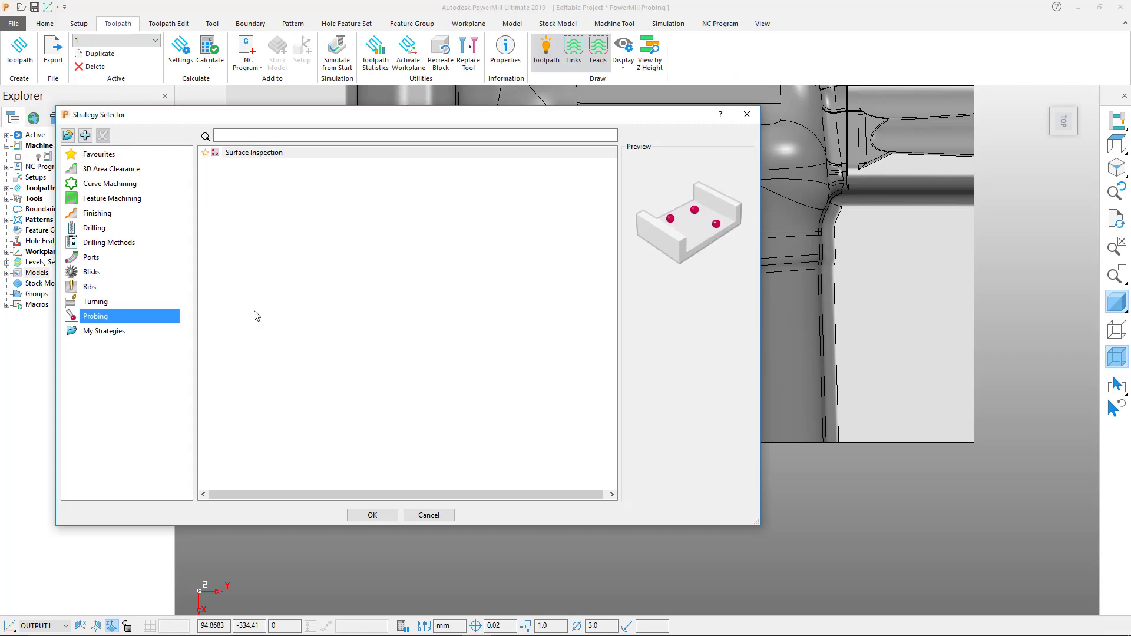
double_click(258, 153)
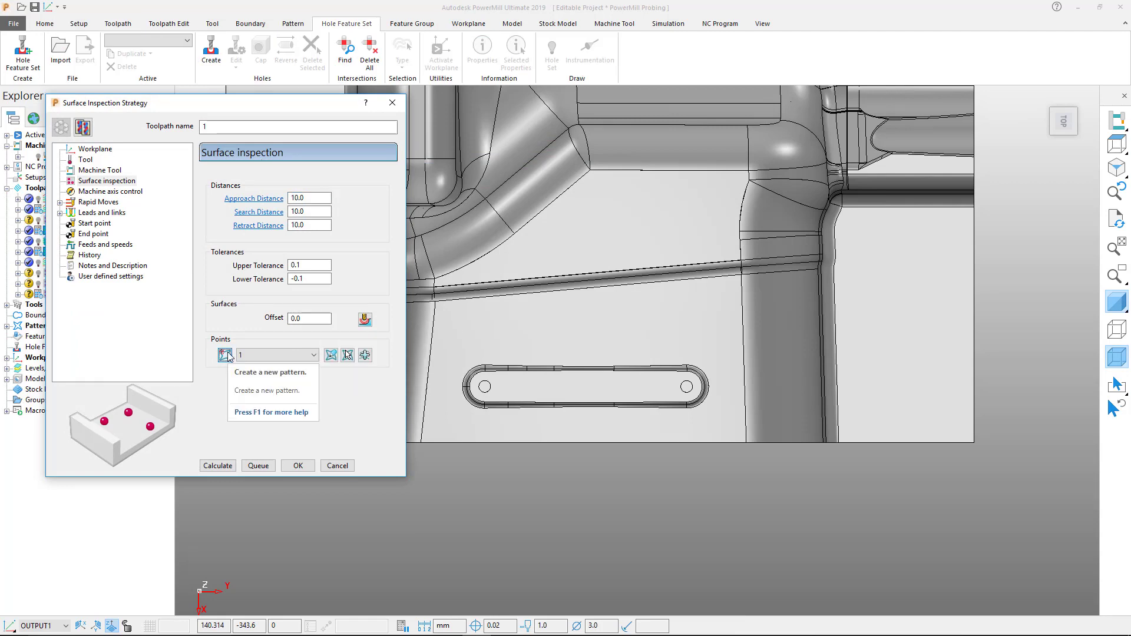
- Create a new point pattern and place probe points beside the upper and lower slots
click(331, 356)
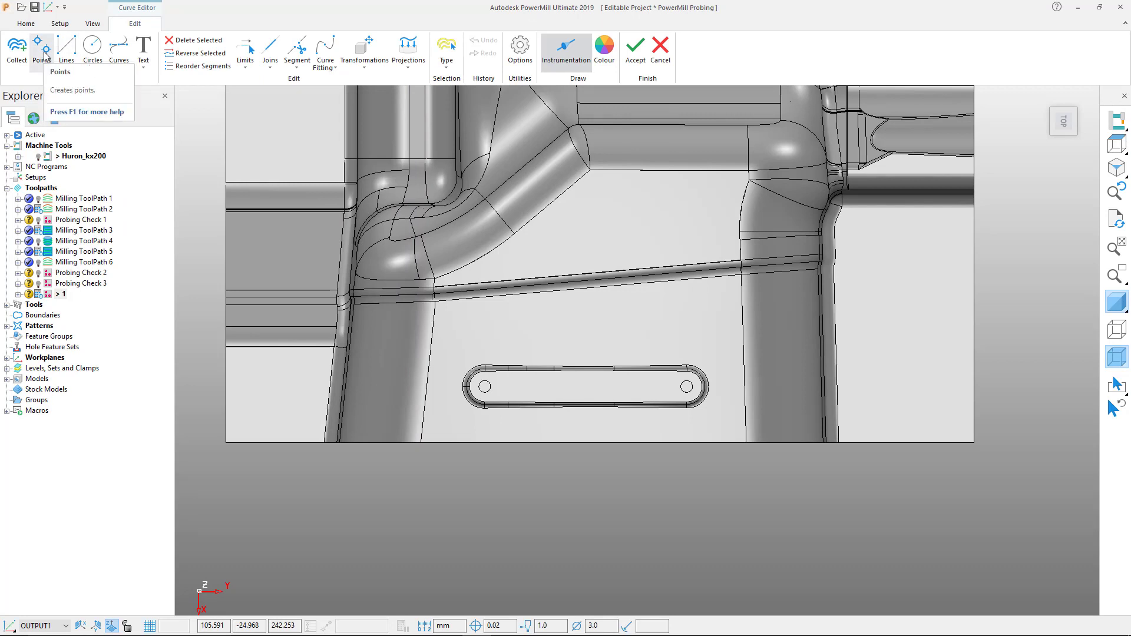
click(45, 53)
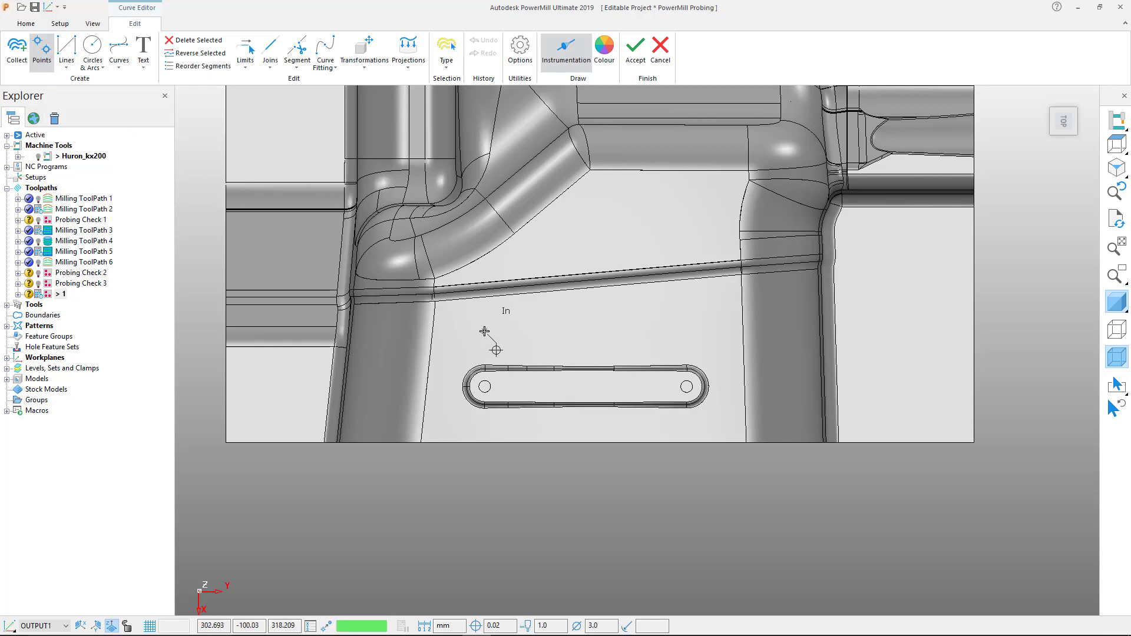
click(703, 333)
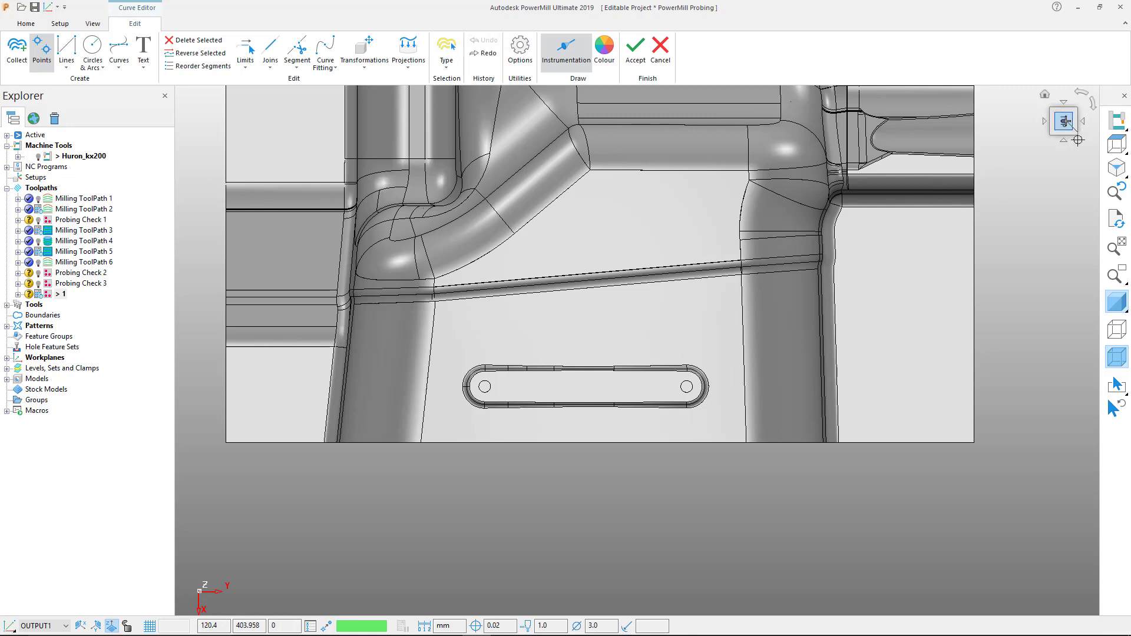
click(641, 241)
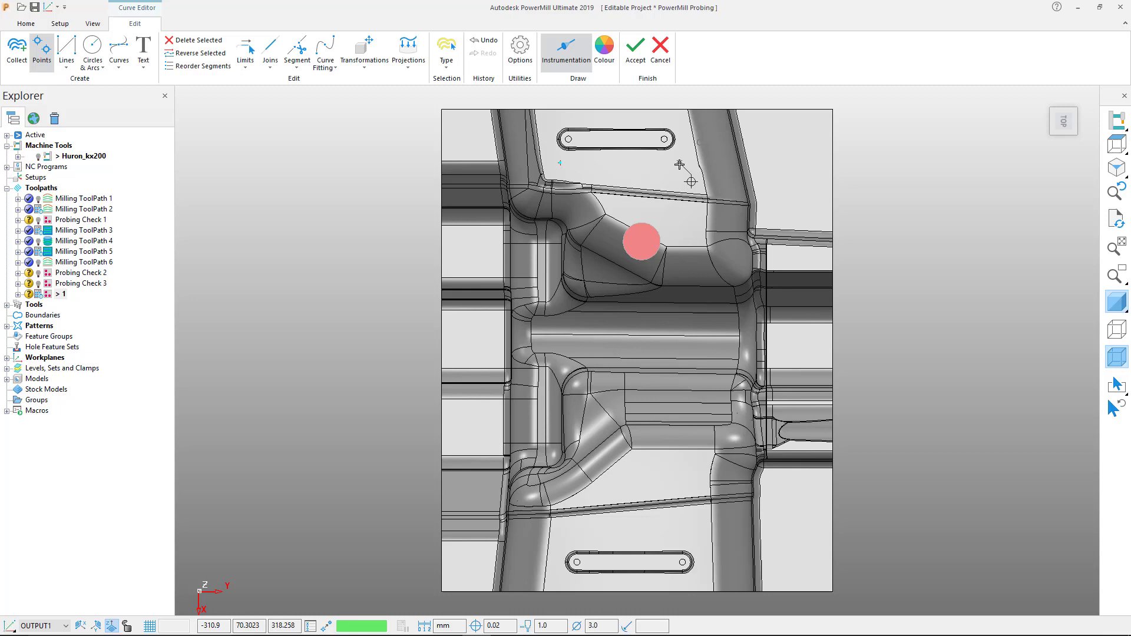
click(689, 530)
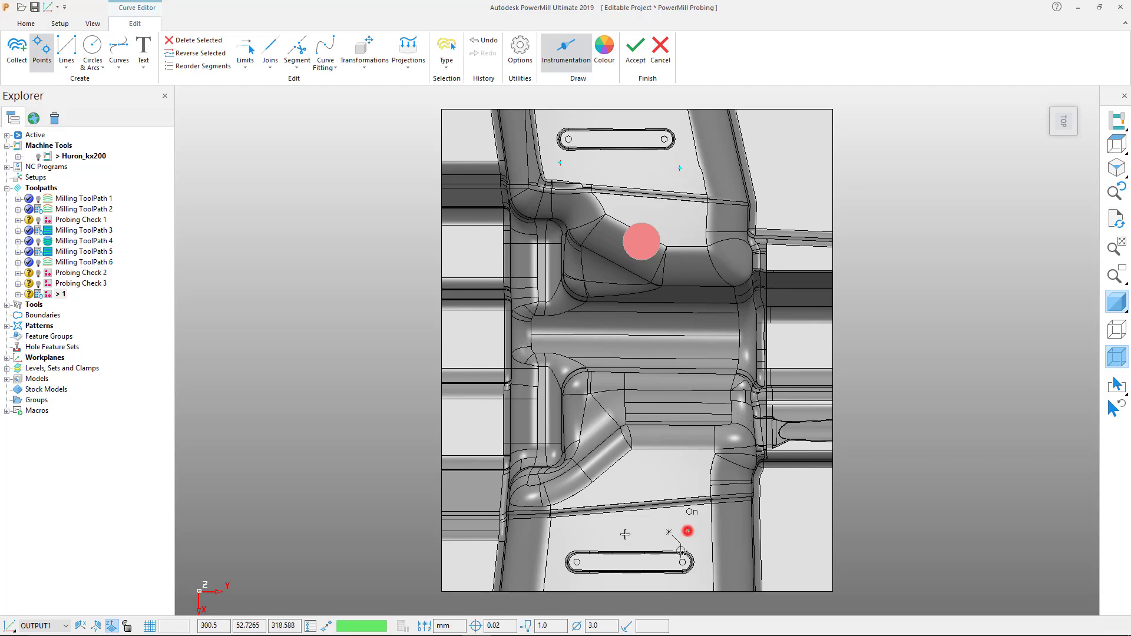
- Add the last probe point, calculate the four-point inspection toolpath, and review it in top and isometric views
click(571, 533)
click(636, 54)
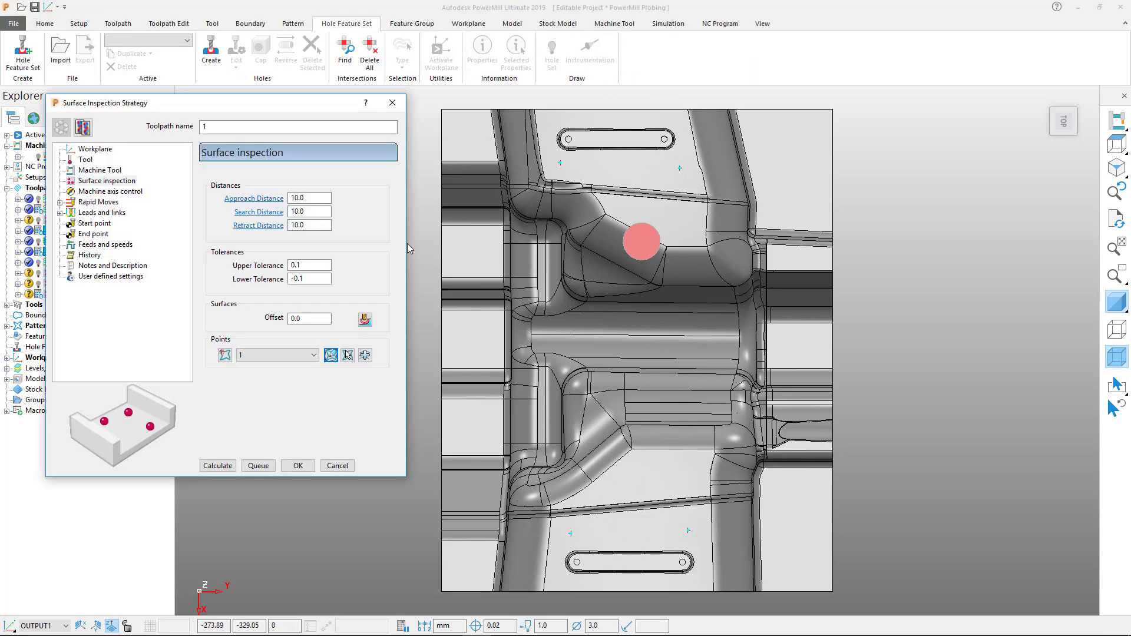
click(218, 465)
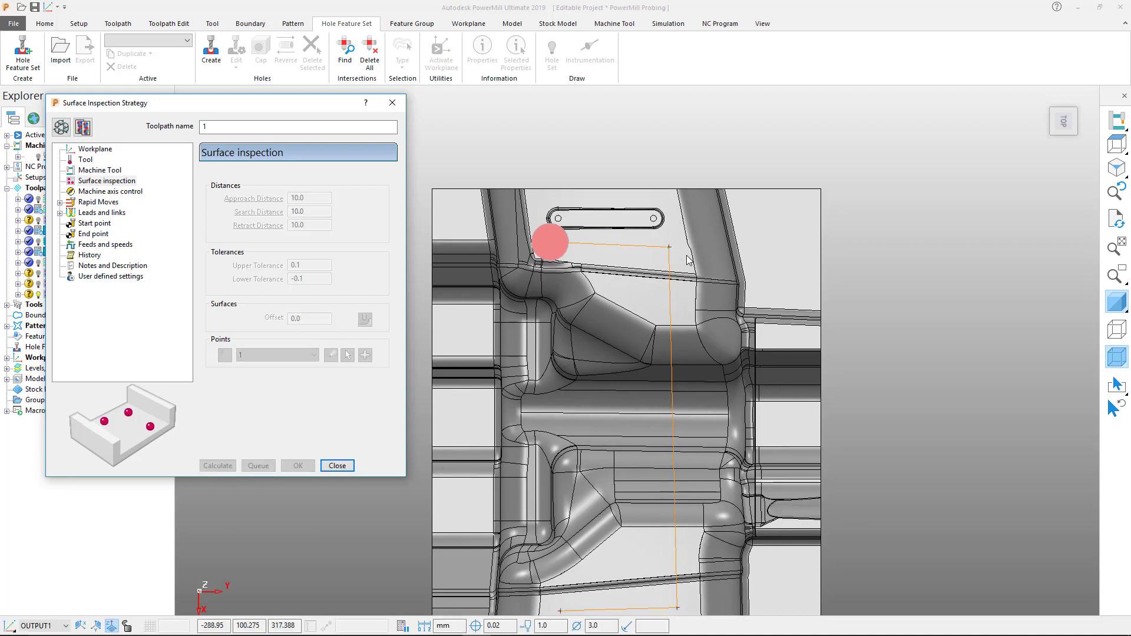
click(1065, 122)
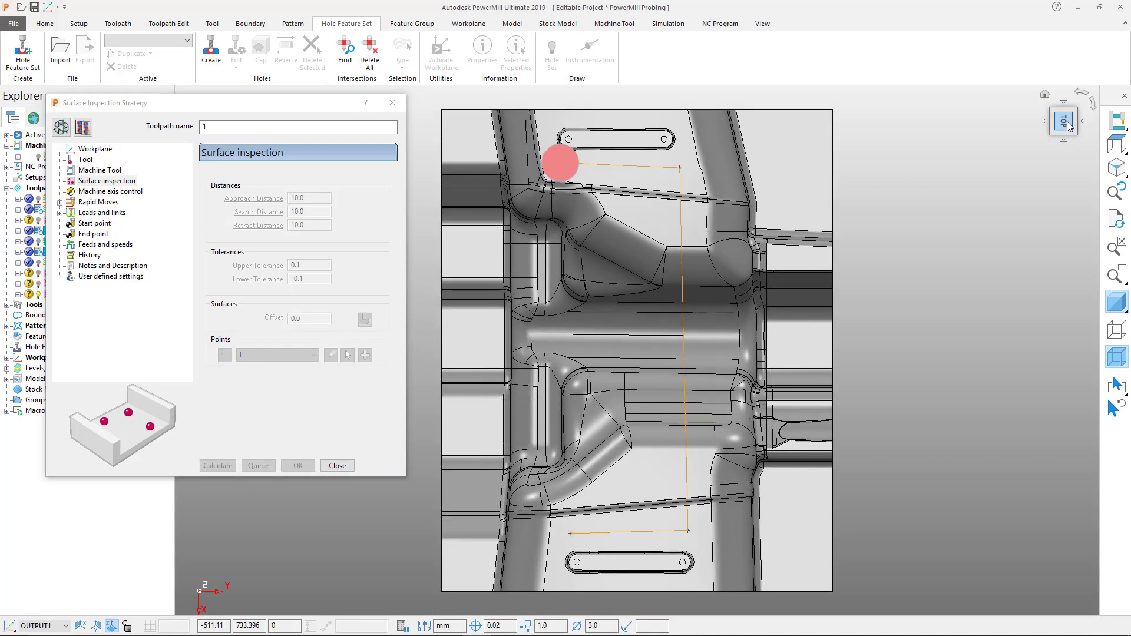
click(1068, 123)
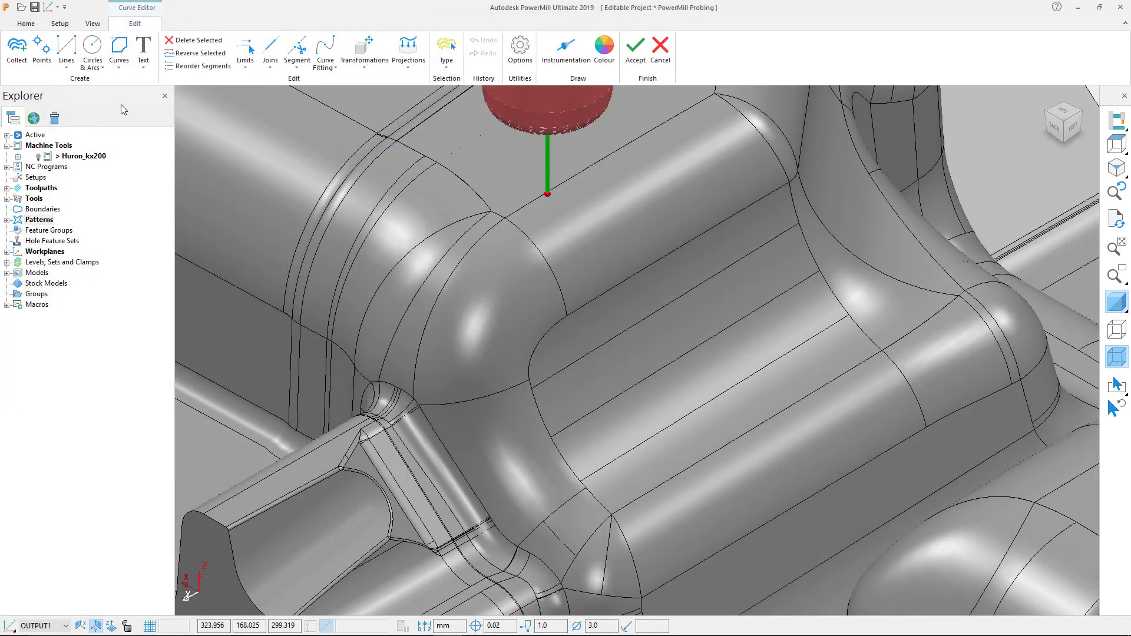
- Build a closed composite curve from the pocket floor's straight edges and arc
click(123, 65)
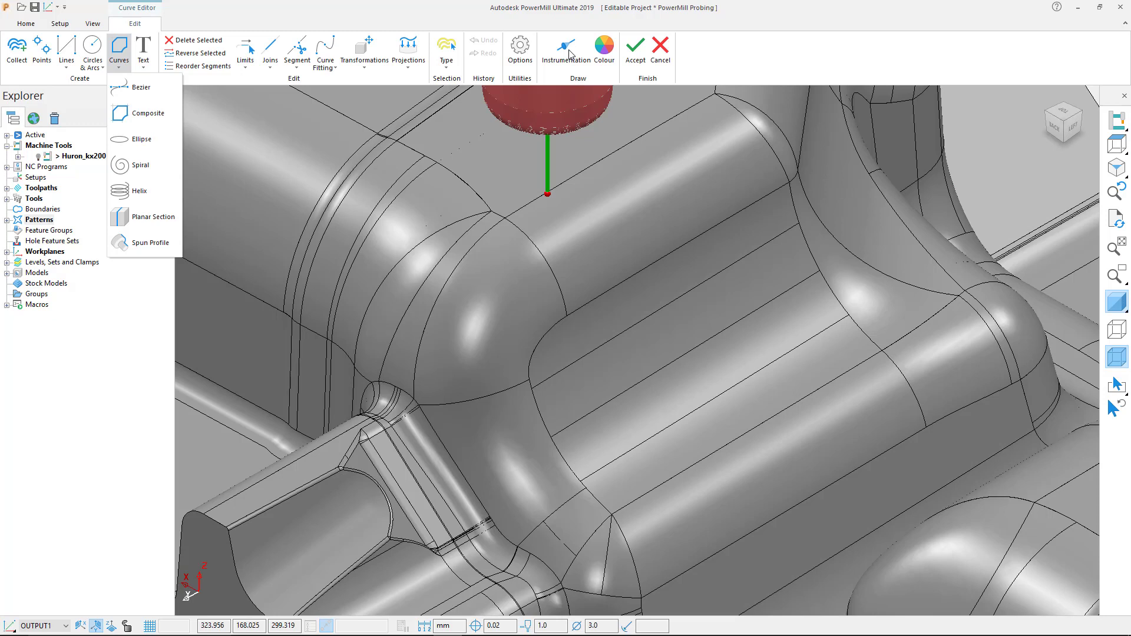
click(569, 53)
click(119, 51)
click(141, 113)
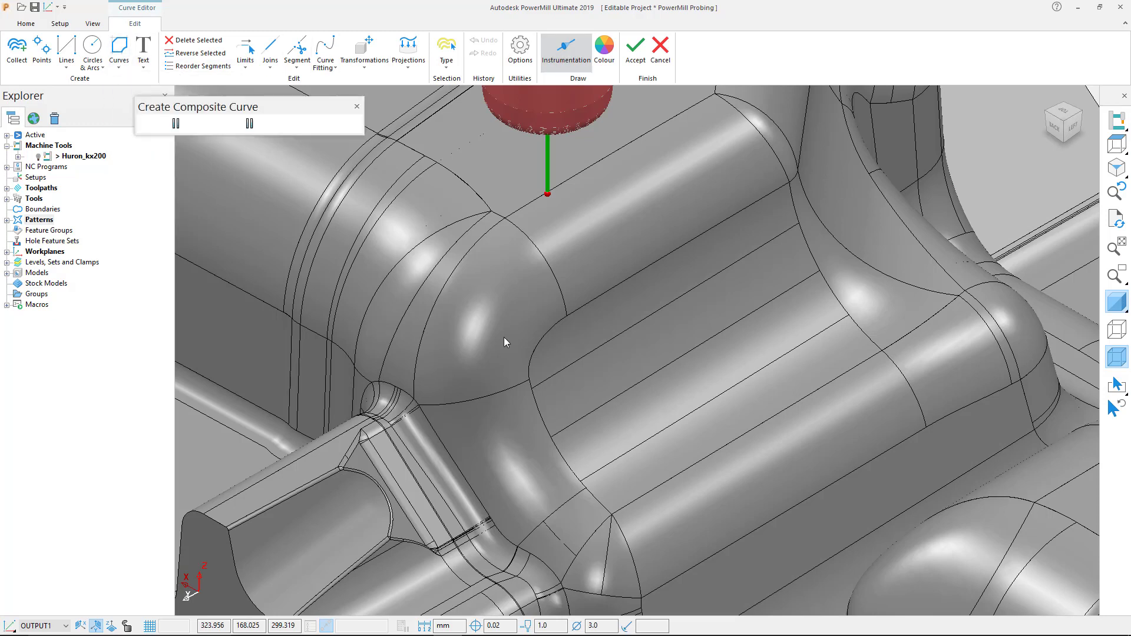
click(535, 389)
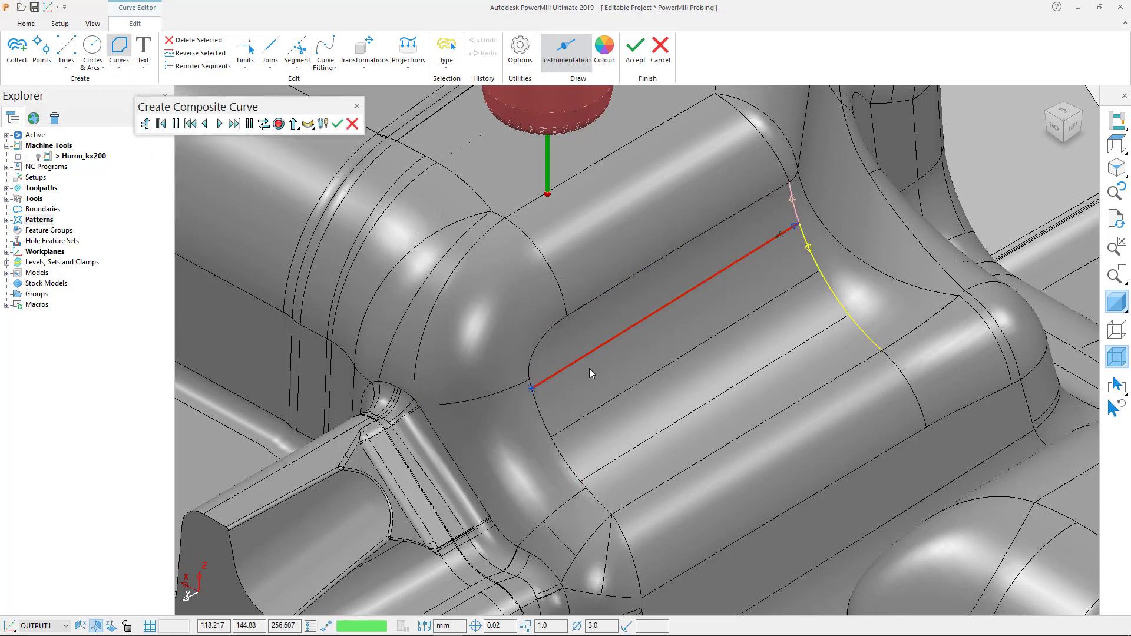
click(807, 246)
click(803, 289)
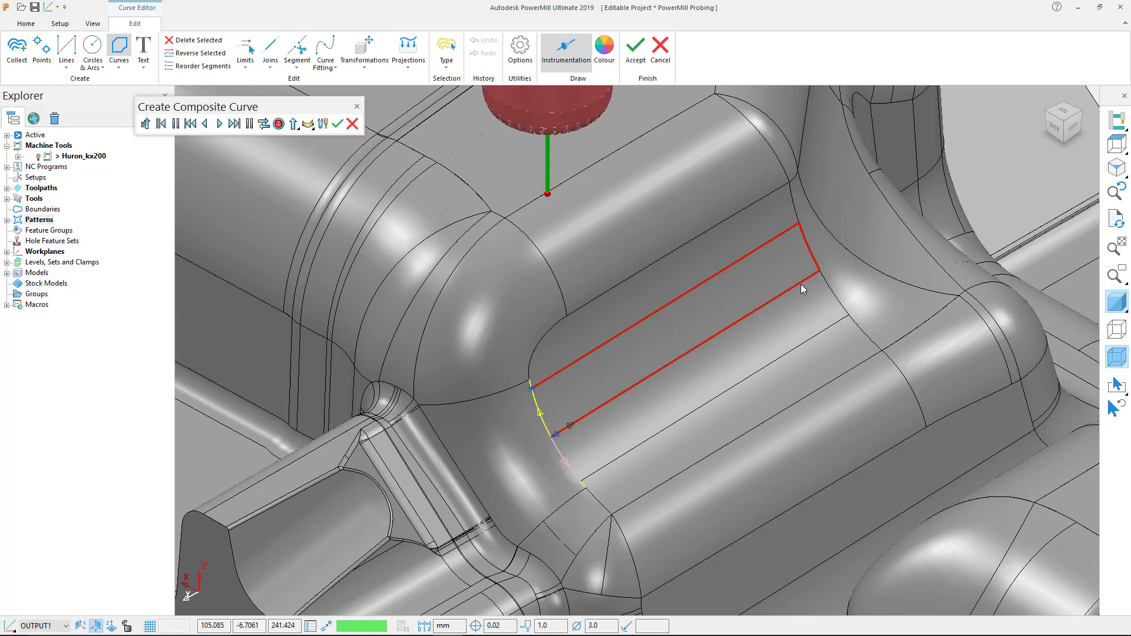
click(567, 464)
click(601, 468)
click(337, 124)
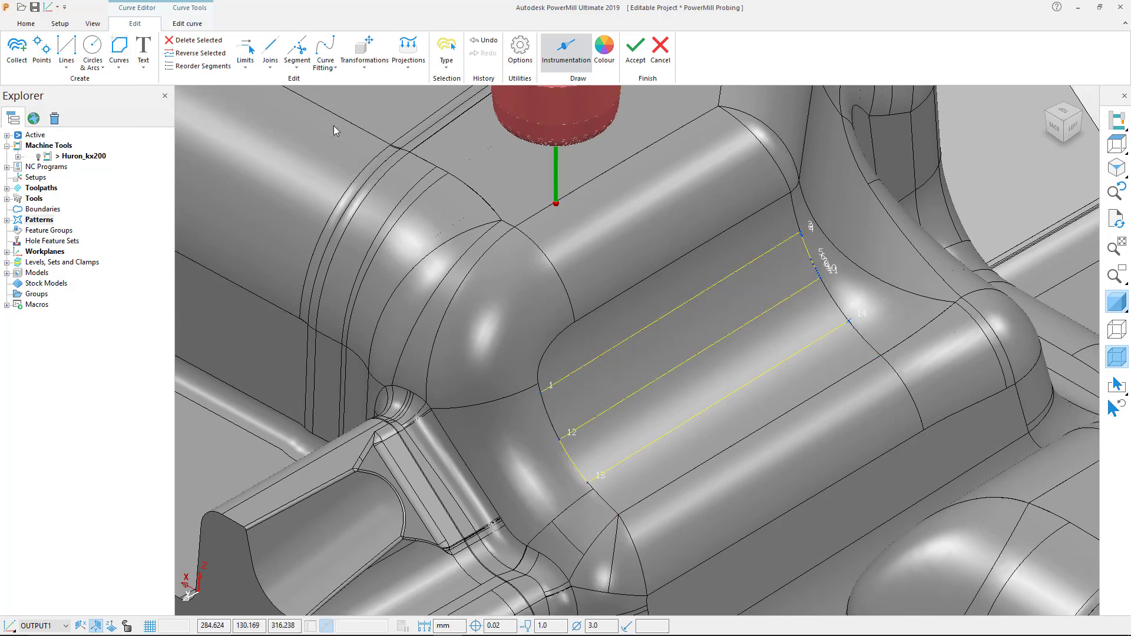
- Repoint the pocket composite curve to 18 evenly spaced points
click(188, 24)
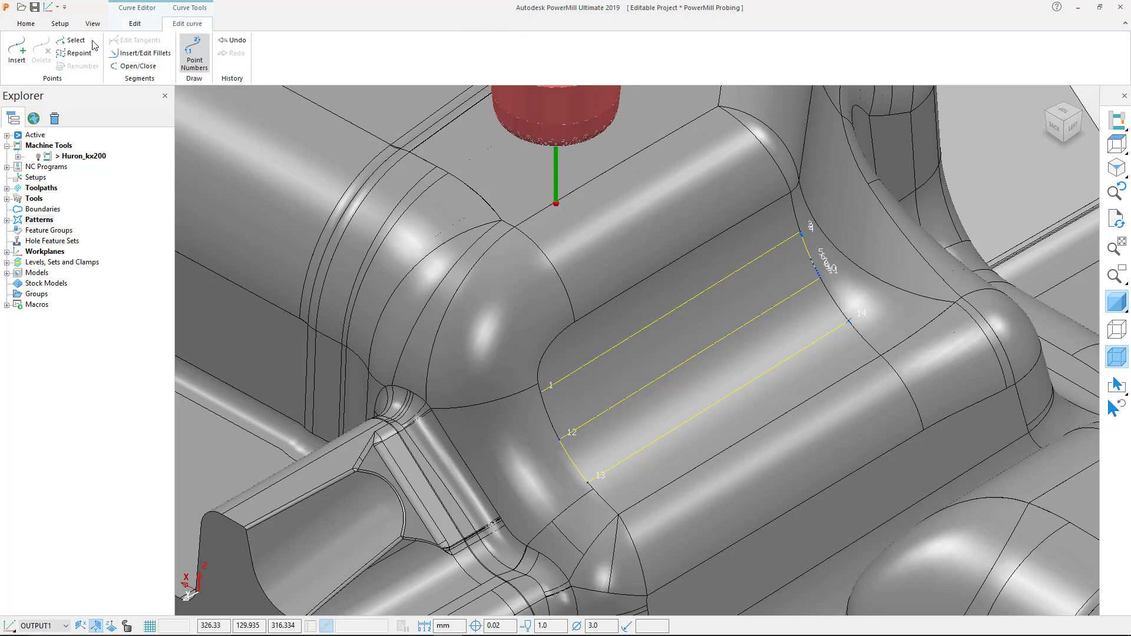
click(79, 54)
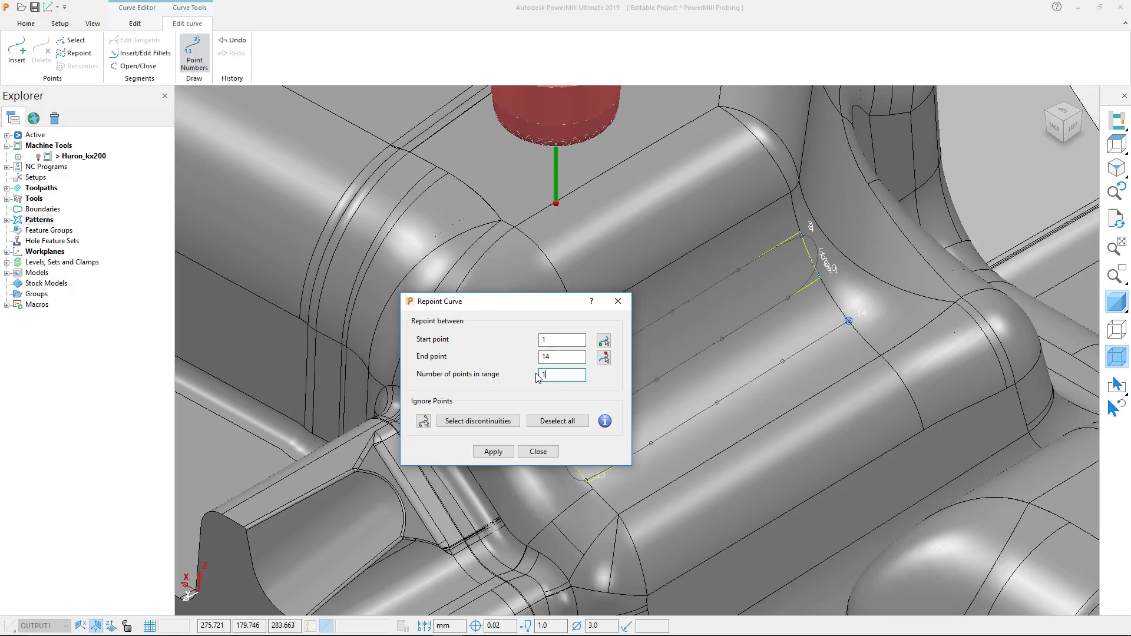
click(494, 452)
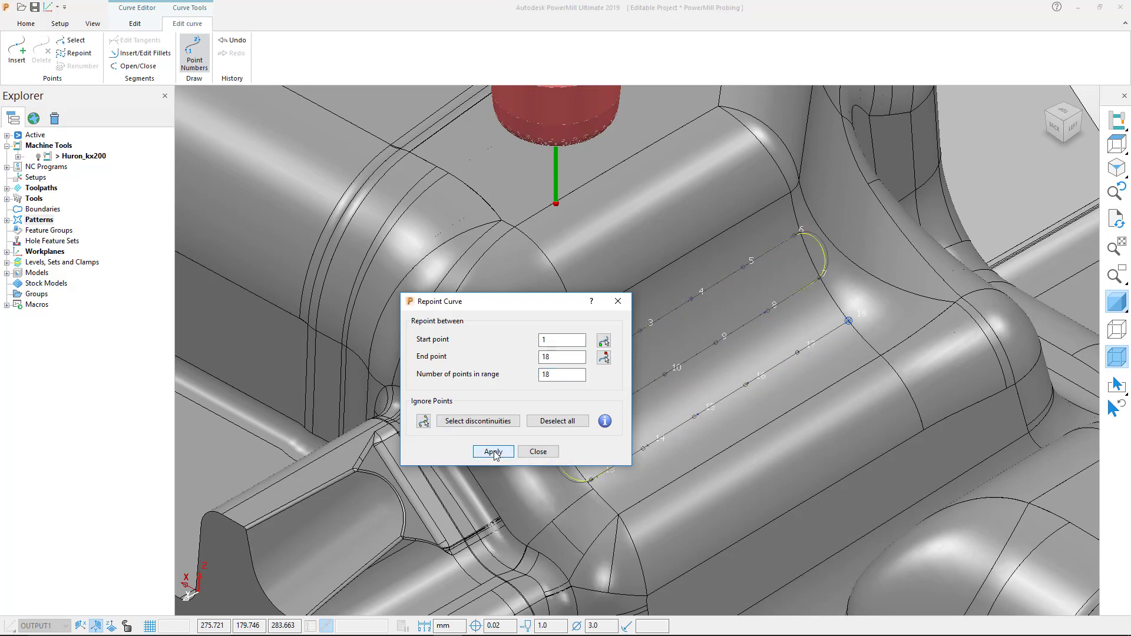
click(537, 450)
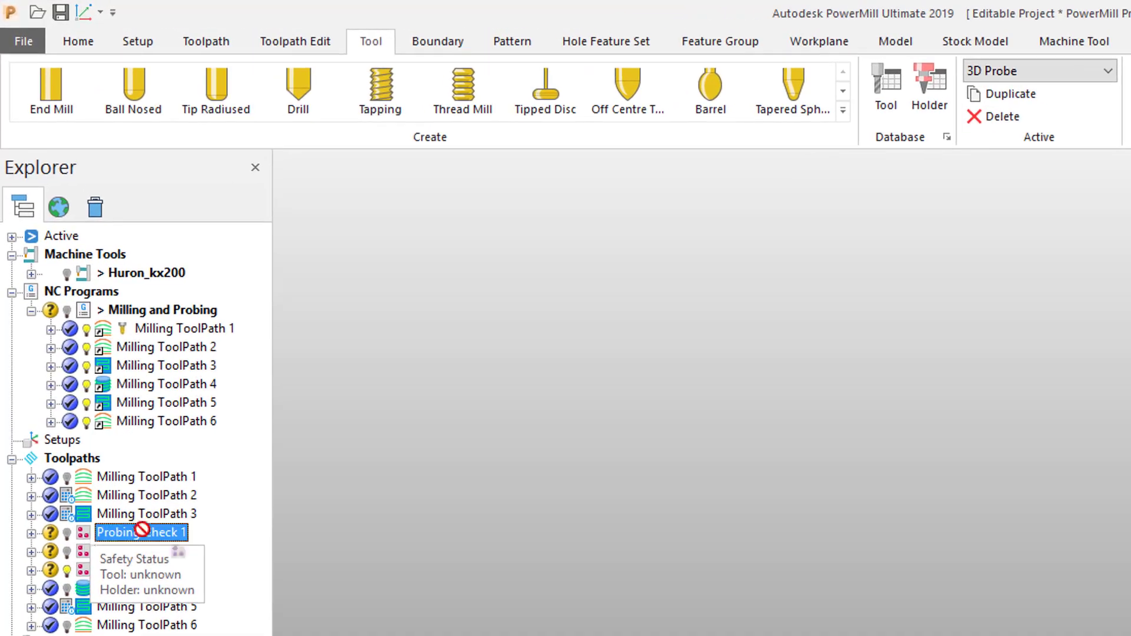
- Place Probing Check 1 first, Check 2 before Milling ToolPath 3, and Check 3 last
drag(144, 531, 185, 329)
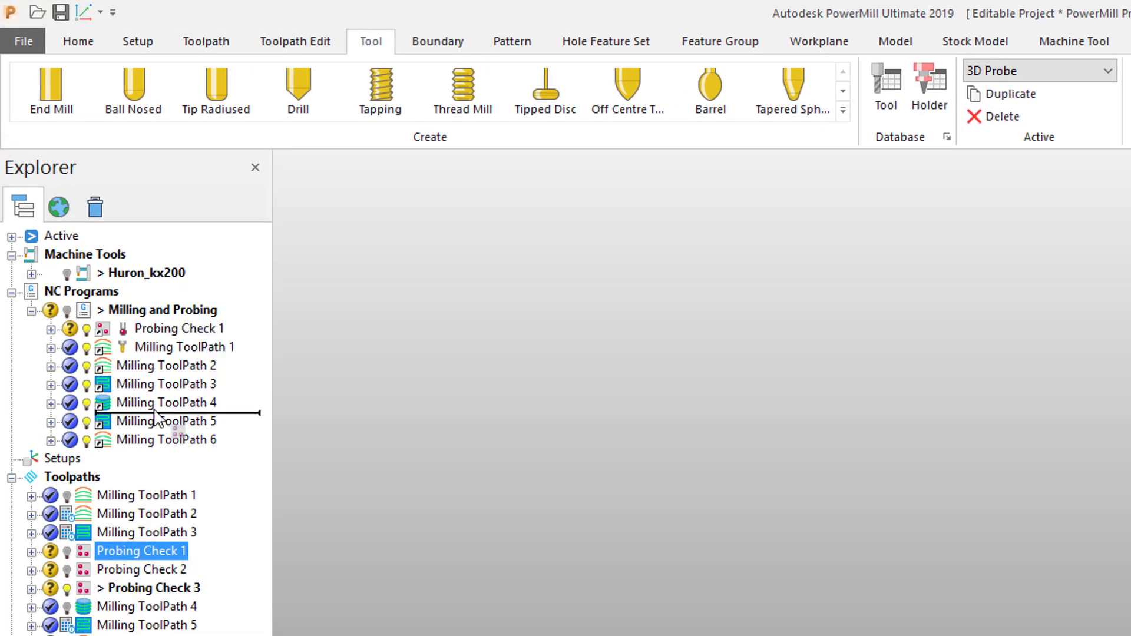
mouse_move(86, 579)
mouse_down()
mouse_move(177, 398)
mouse_move(150, 411)
mouse_up()
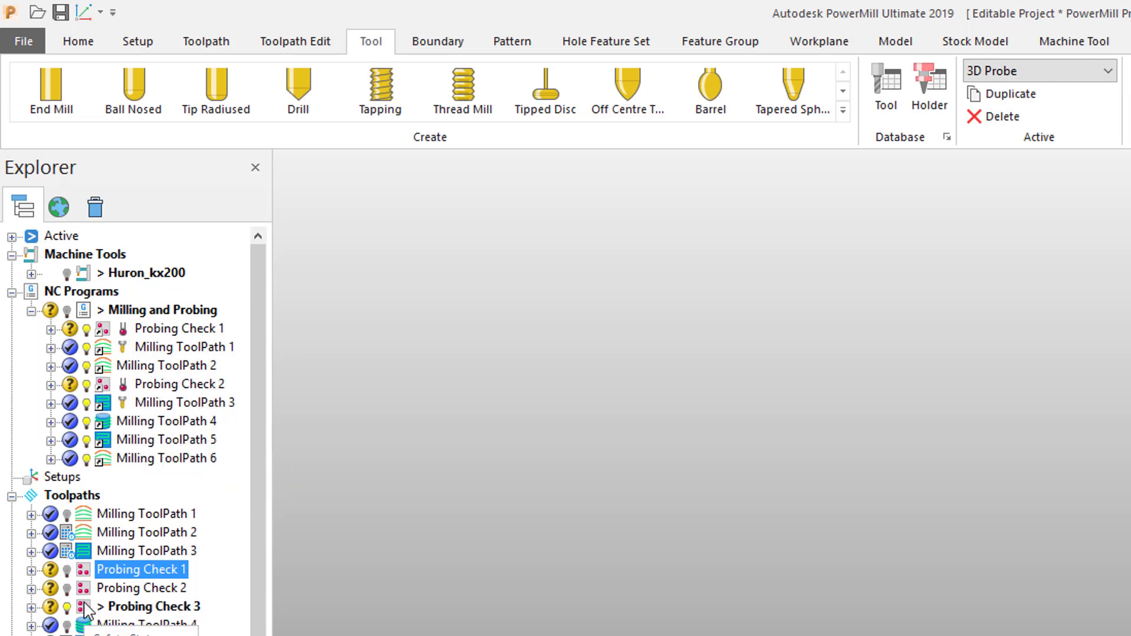
drag(89, 614, 131, 469)
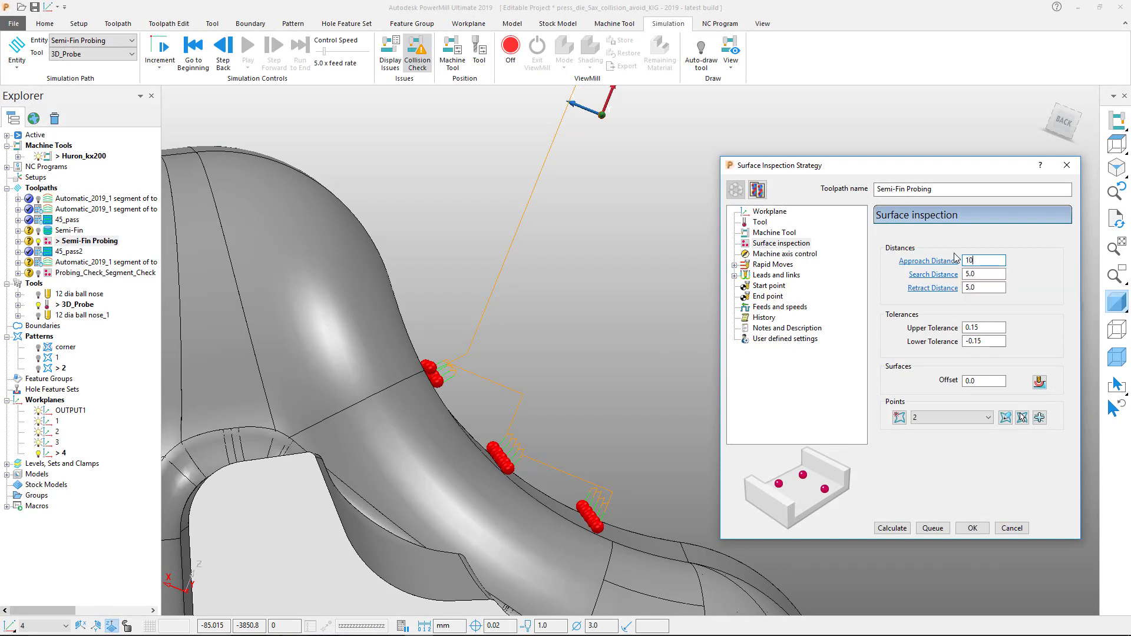
- Calculate the Semi-Fin Probing surface inspection toolpath
click(893, 529)
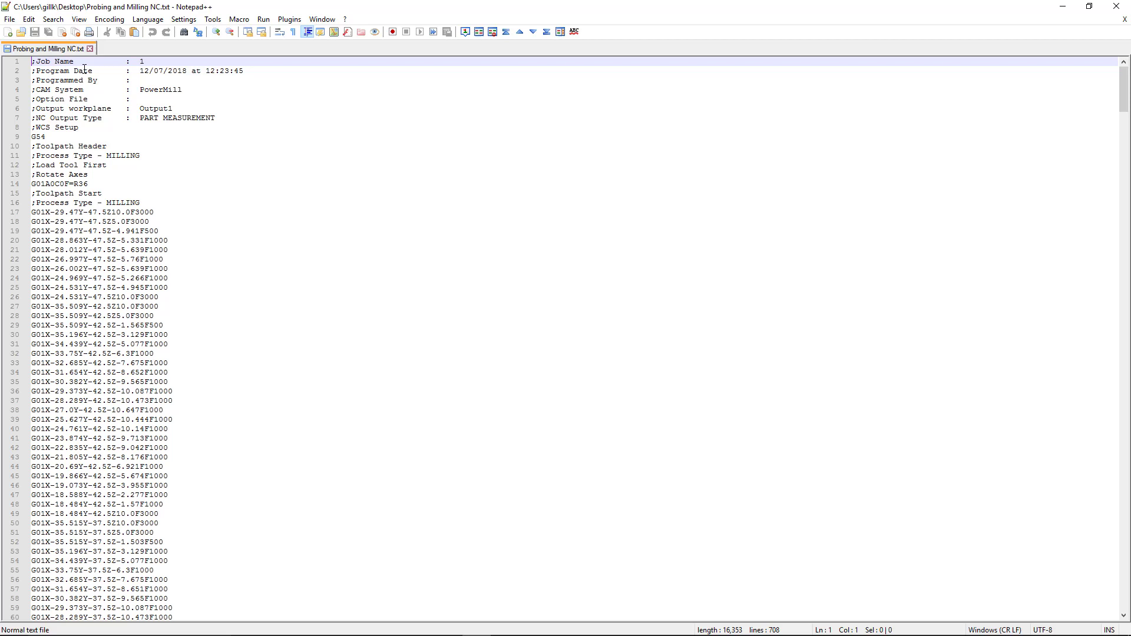
scroll(238, 155, down, 1)
scroll(239, 155, down, 1)
scroll(238, 156, down, 1)
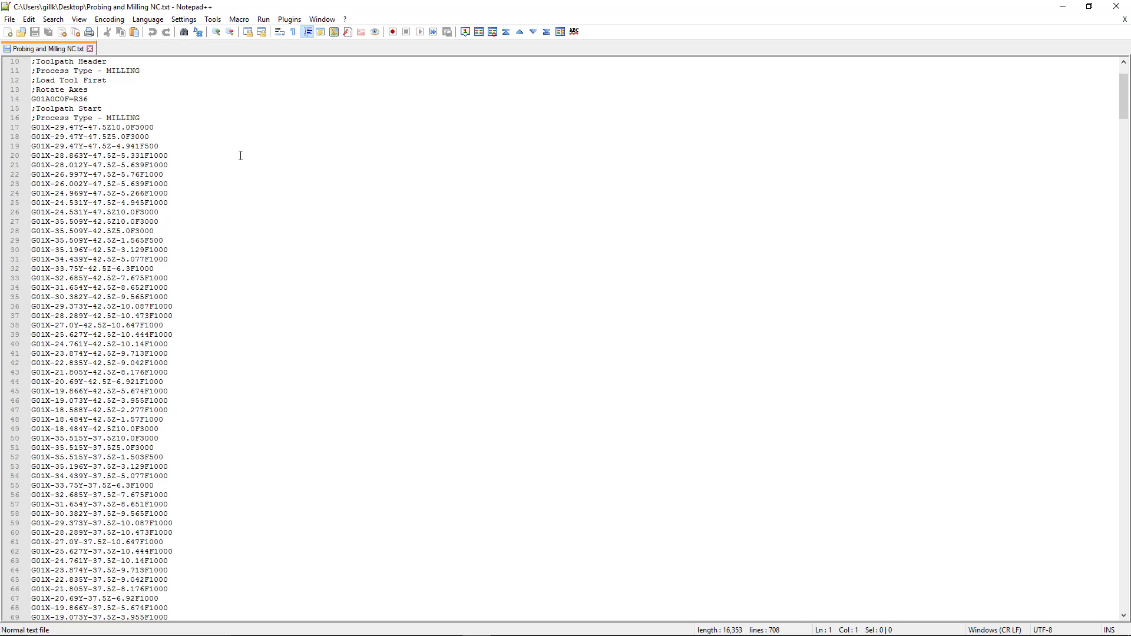
scroll(239, 156, down, 2)
scroll(240, 156, down, 3)
scroll(239, 156, down, 3)
scroll(240, 157, down, 2)
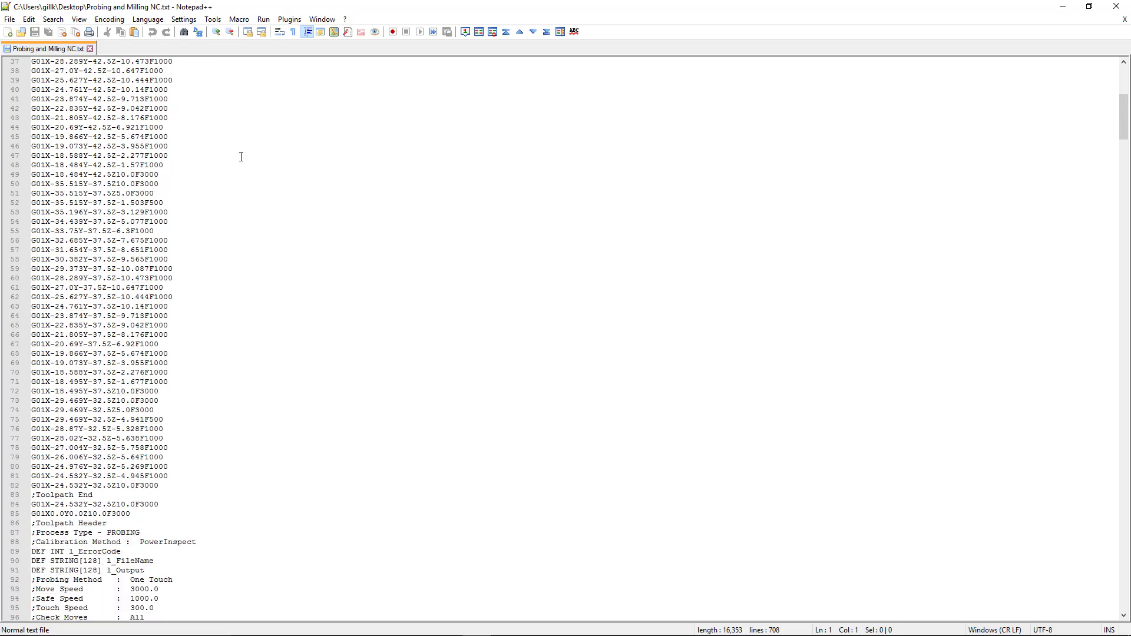
scroll(241, 157, down, 2)
scroll(240, 157, down, 1)
scroll(241, 156, down, 2)
scroll(240, 156, down, 3)
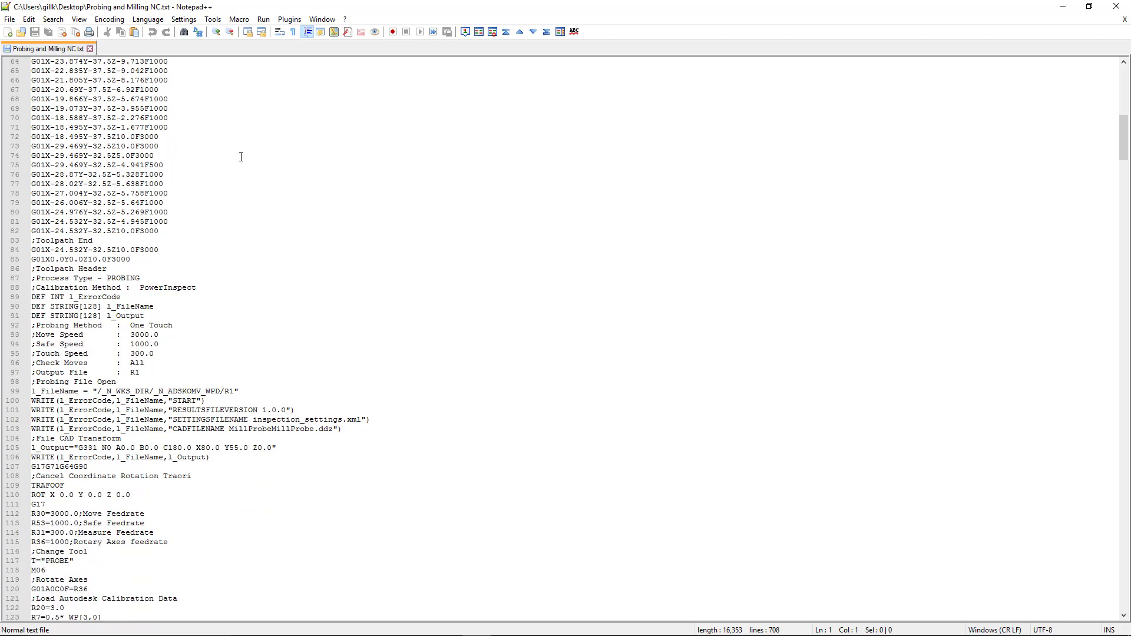
scroll(240, 156, down, 3)
scroll(241, 156, down, 2)
scroll(241, 157, down, 1)
scroll(241, 157, down, 3)
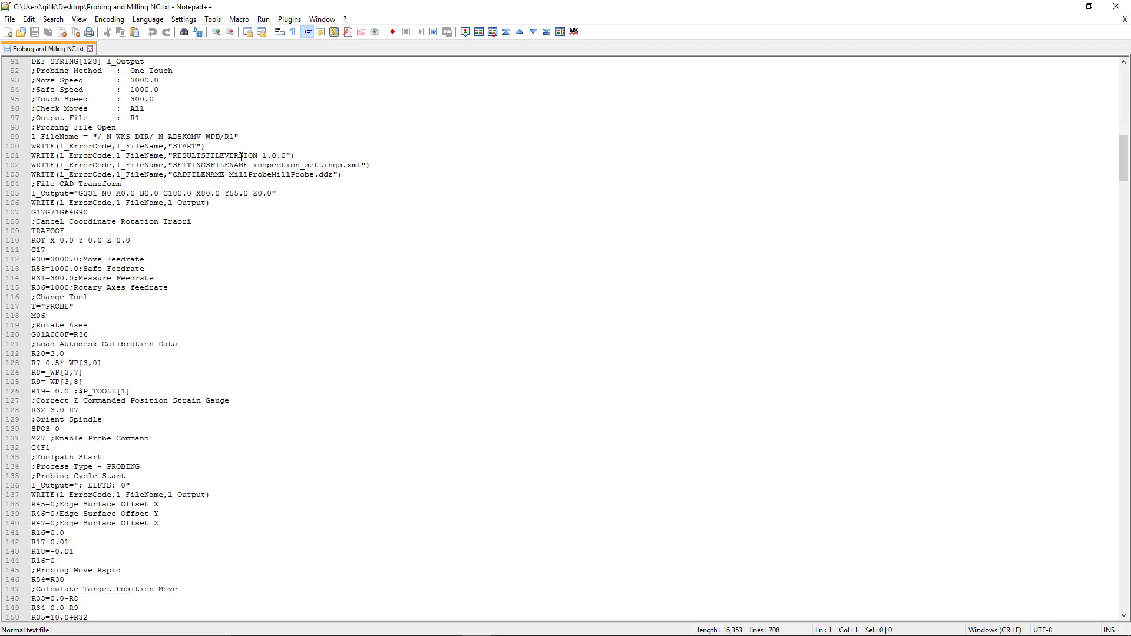
scroll(241, 157, down, 3)
scroll(240, 156, down, 3)
scroll(241, 157, down, 2)
scroll(240, 156, down, 1)
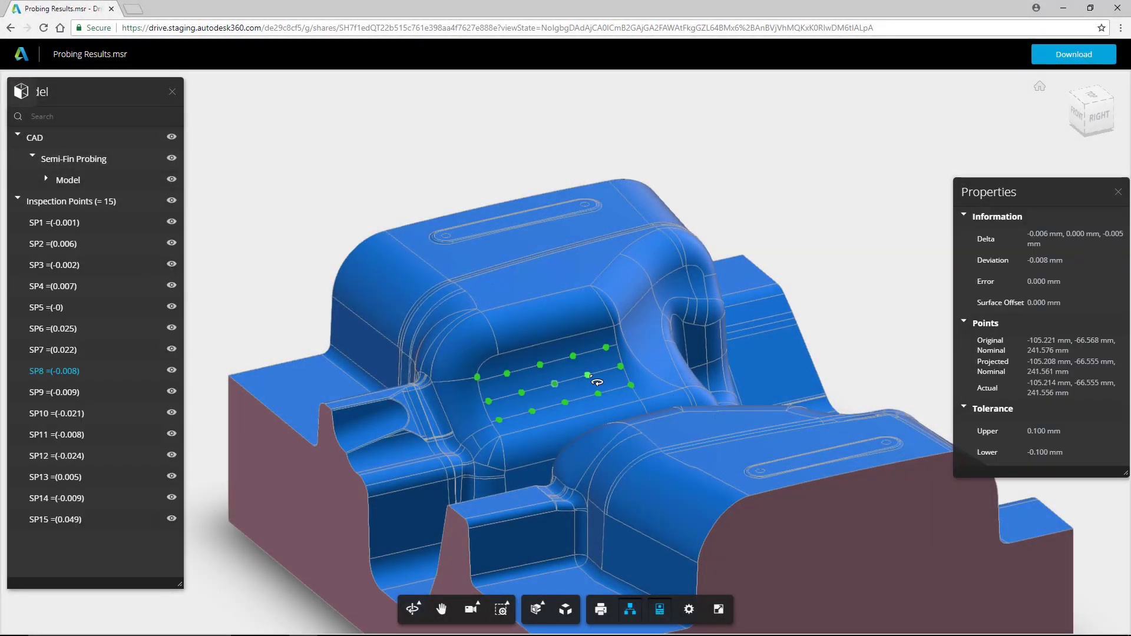
- In Autodesk Drive, view tolerance counts for all 15 inspection points and SP8's deviation
click(71, 201)
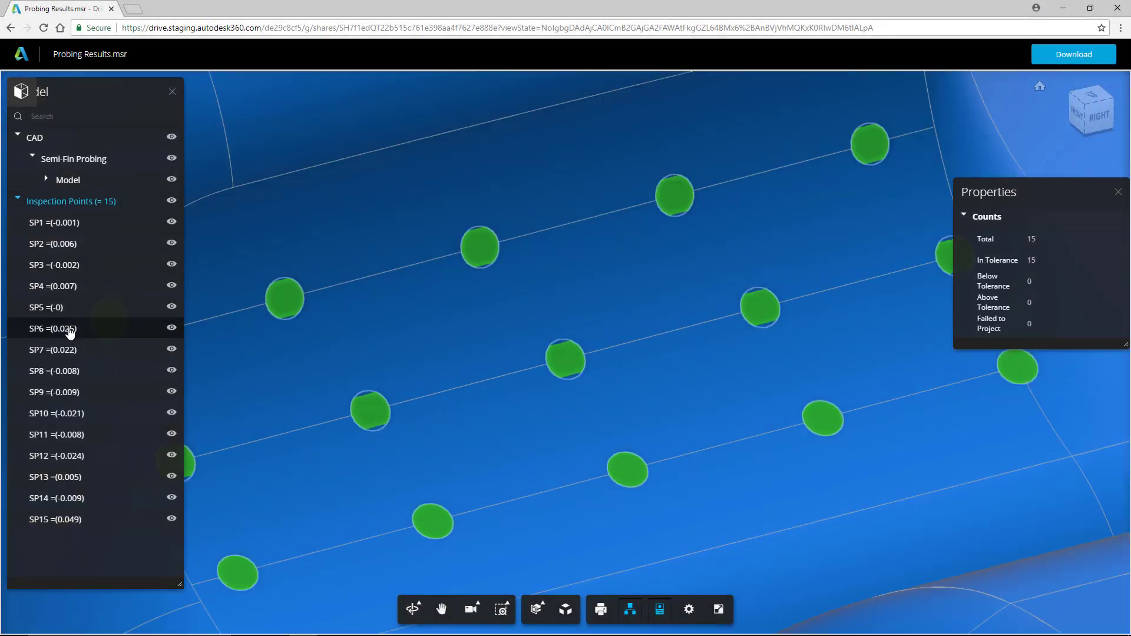
click(71, 371)
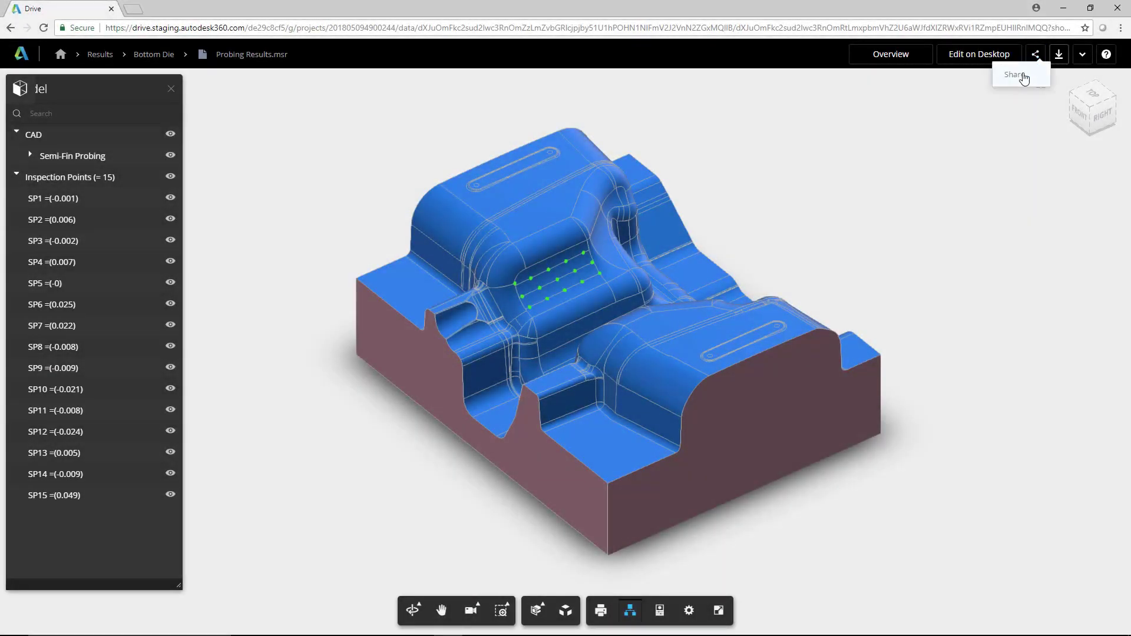
- Require a password on the public share link for Probing Results.msr
click(1035, 54)
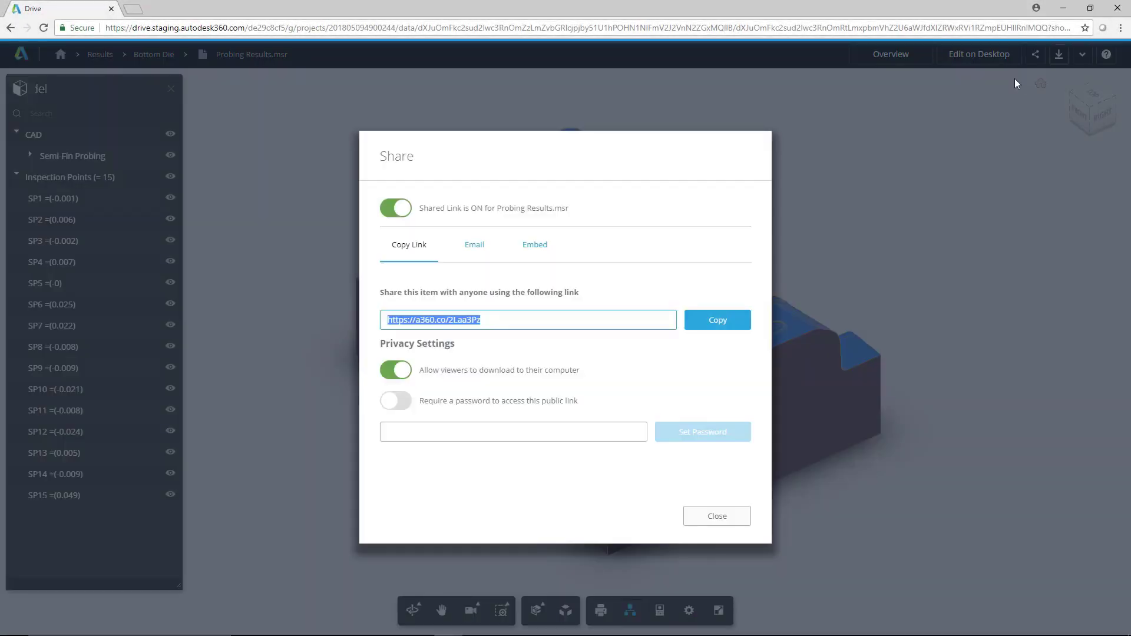
click(719, 321)
click(395, 400)
click(463, 431)
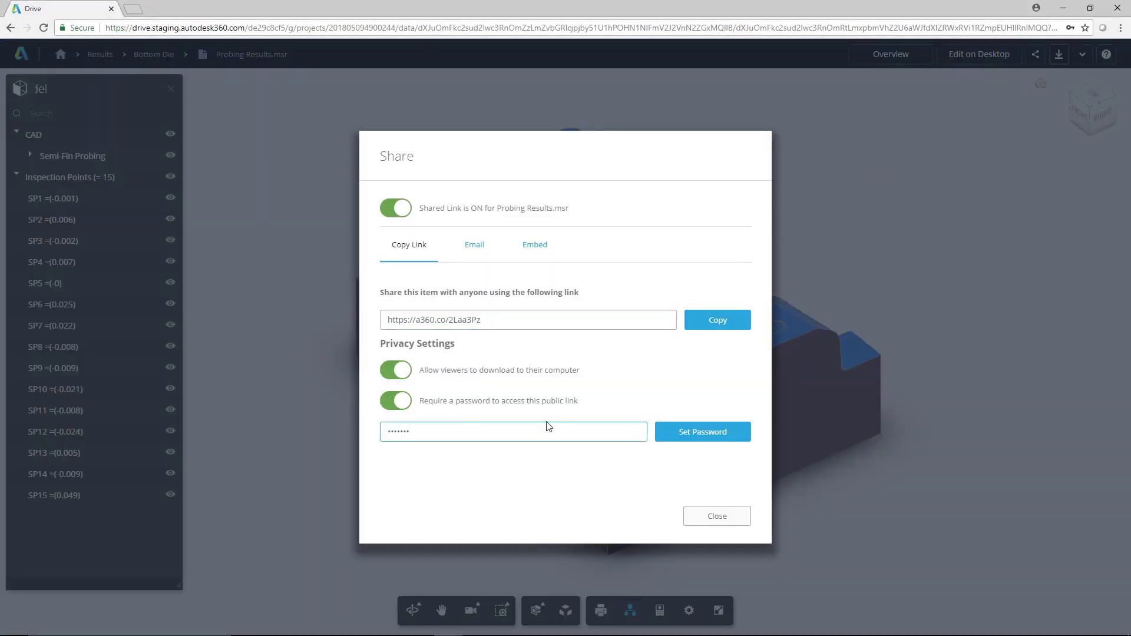
- Draft an email share of the link and copy the file into the PowerMill Results folder
click(474, 246)
click(430, 320)
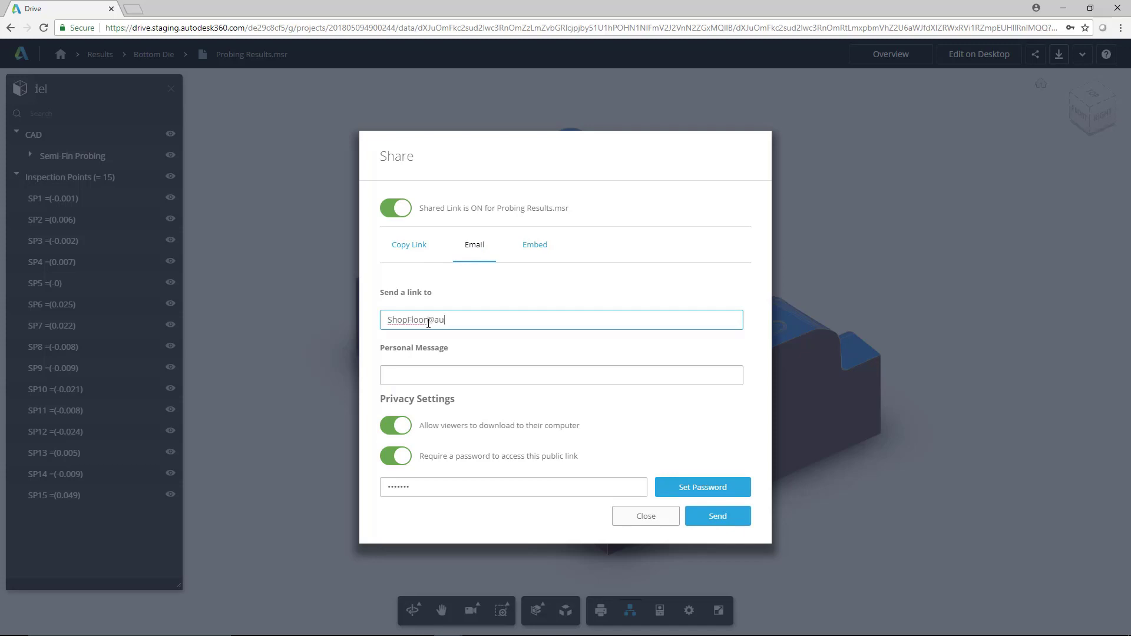
text(Hi,)
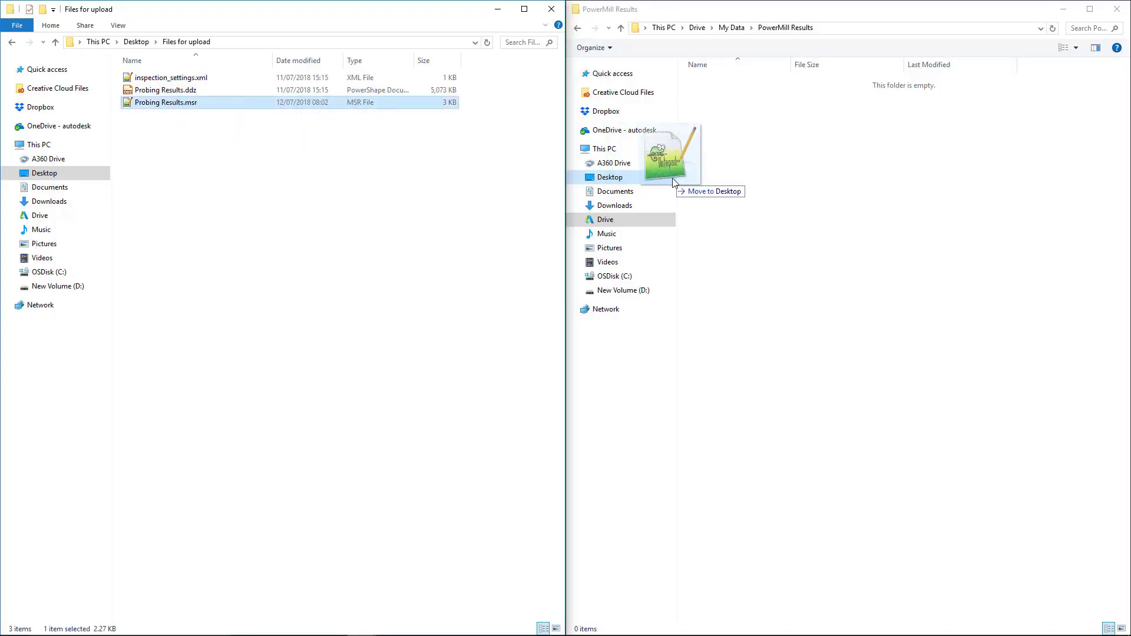
drag(673, 177, 748, 181)
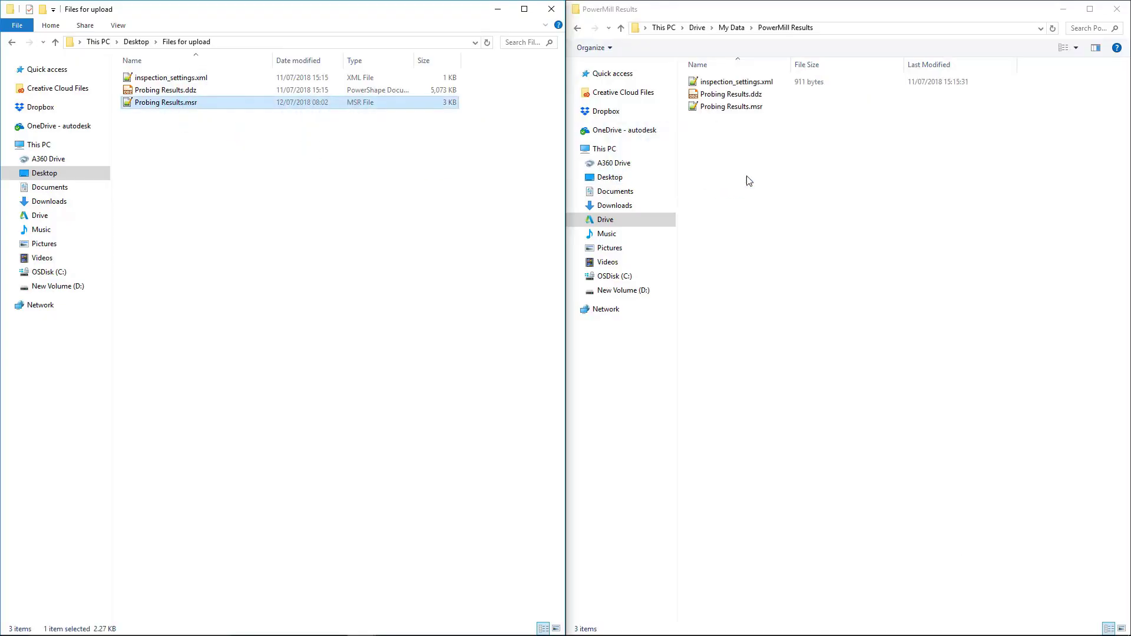
right_click(726, 108)
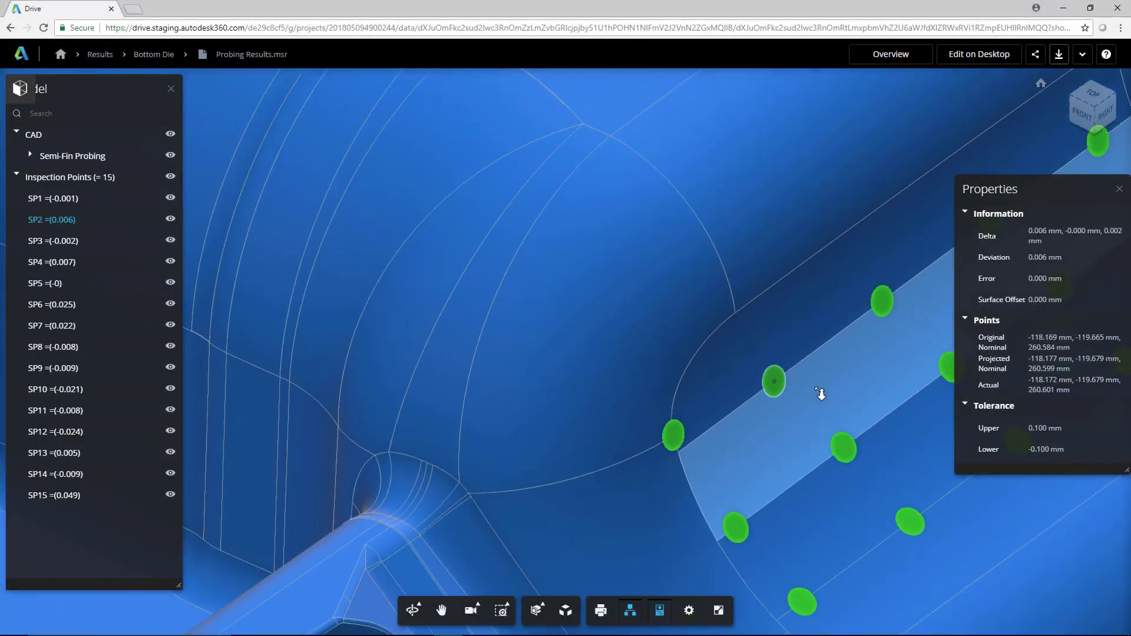
scroll(820, 394, down, 3)
scroll(821, 392, down, 3)
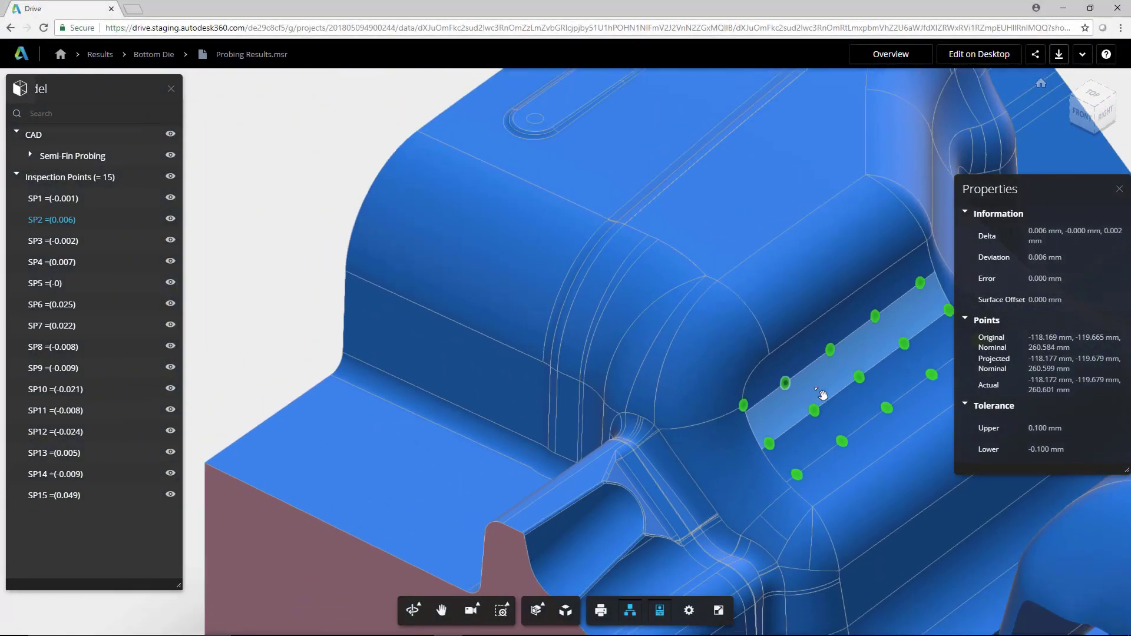
scroll(820, 392, down, 2)
- Check probing point deviations on the bottom die, including SP5, then locate SP15 (0.049 mm)
mouse_move(820, 392)
mouse_down()
mouse_move(470, 351)
mouse_move(438, 326)
mouse_up()
click(582, 348)
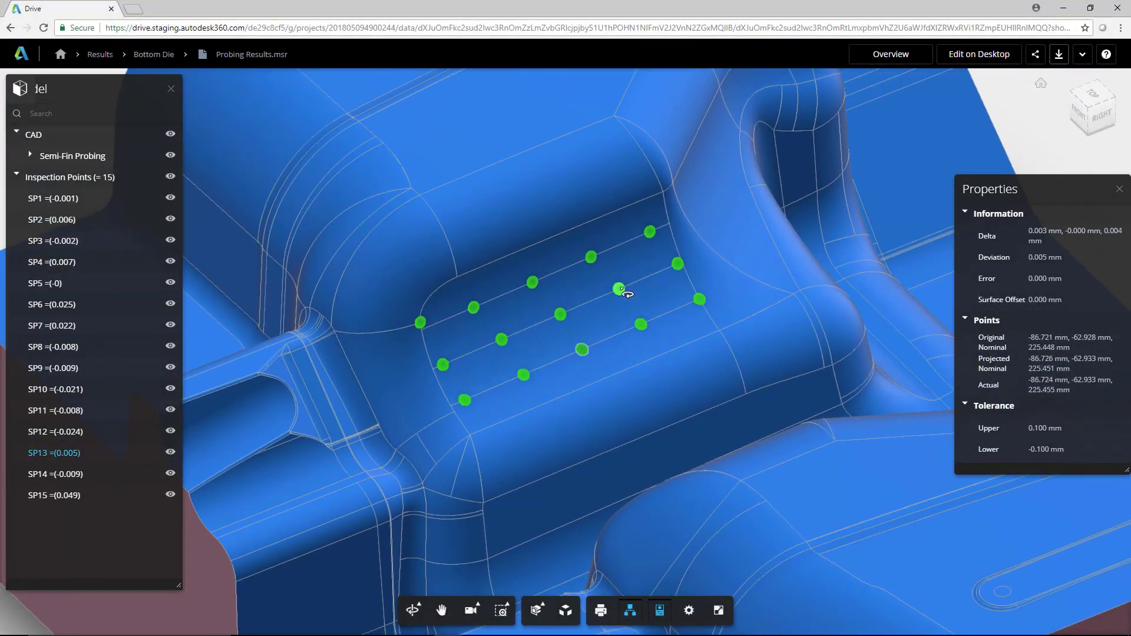
click(619, 290)
click(651, 233)
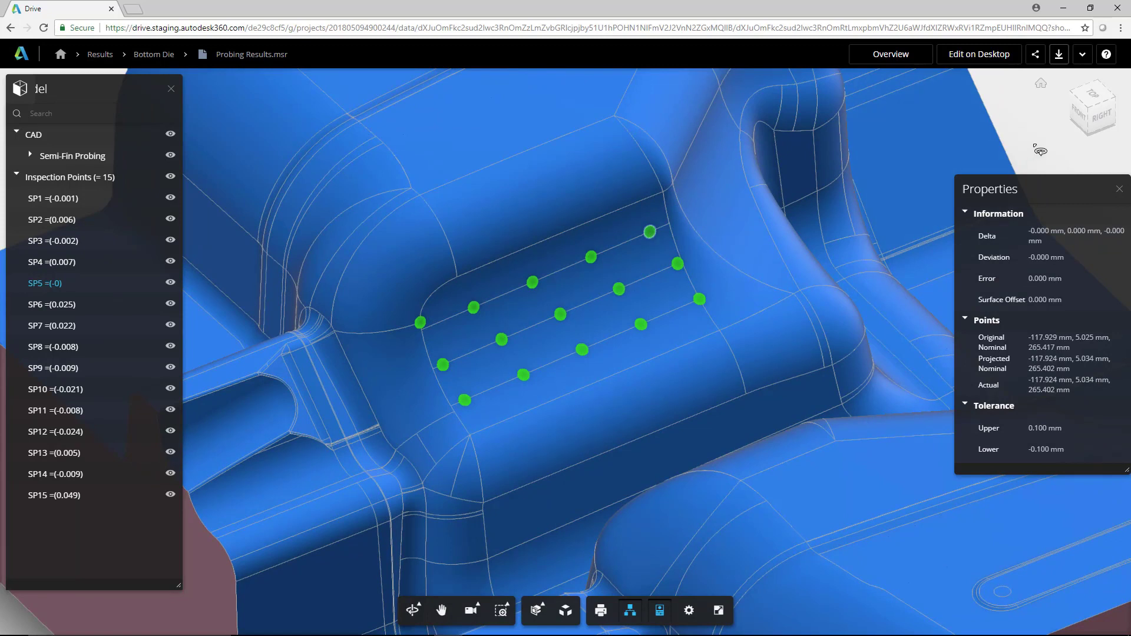
click(61, 115)
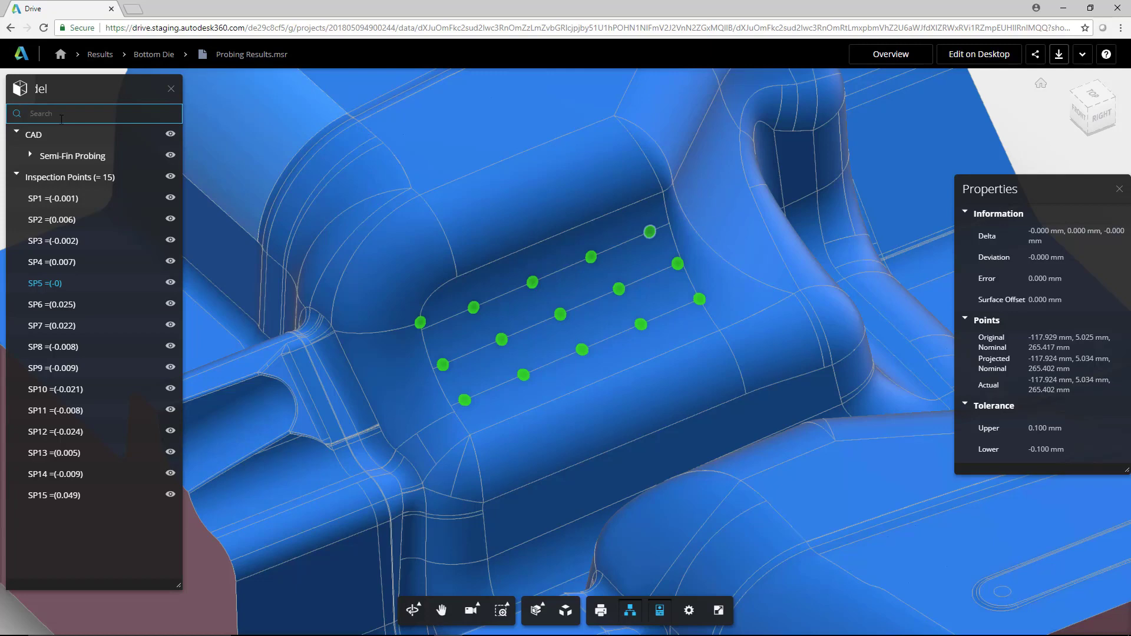
text(sp15)
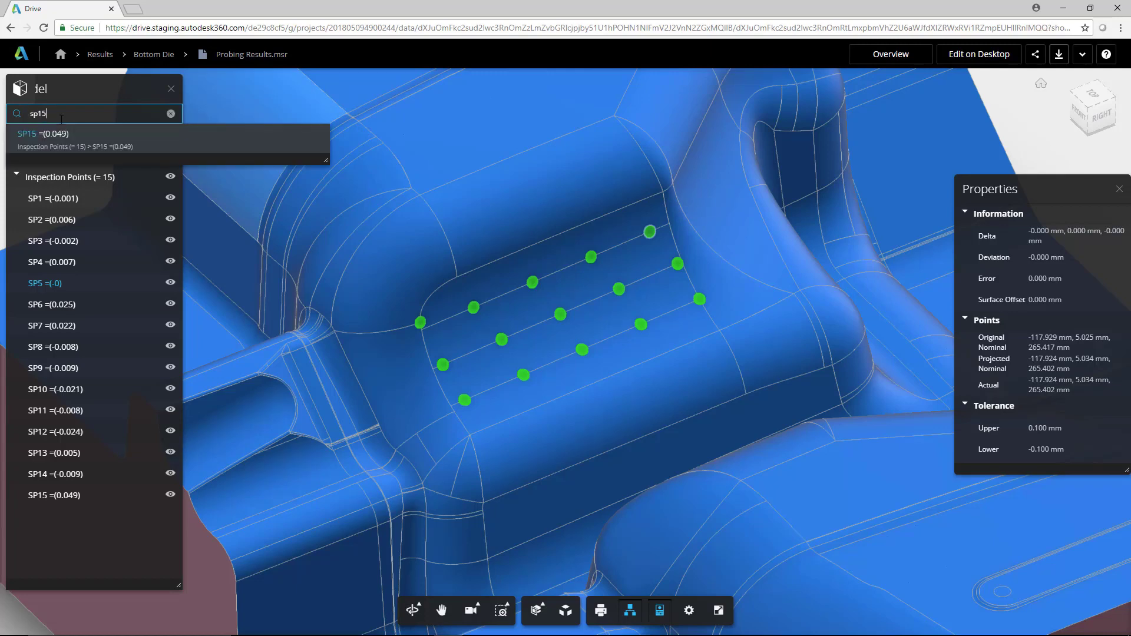
click(59, 134)
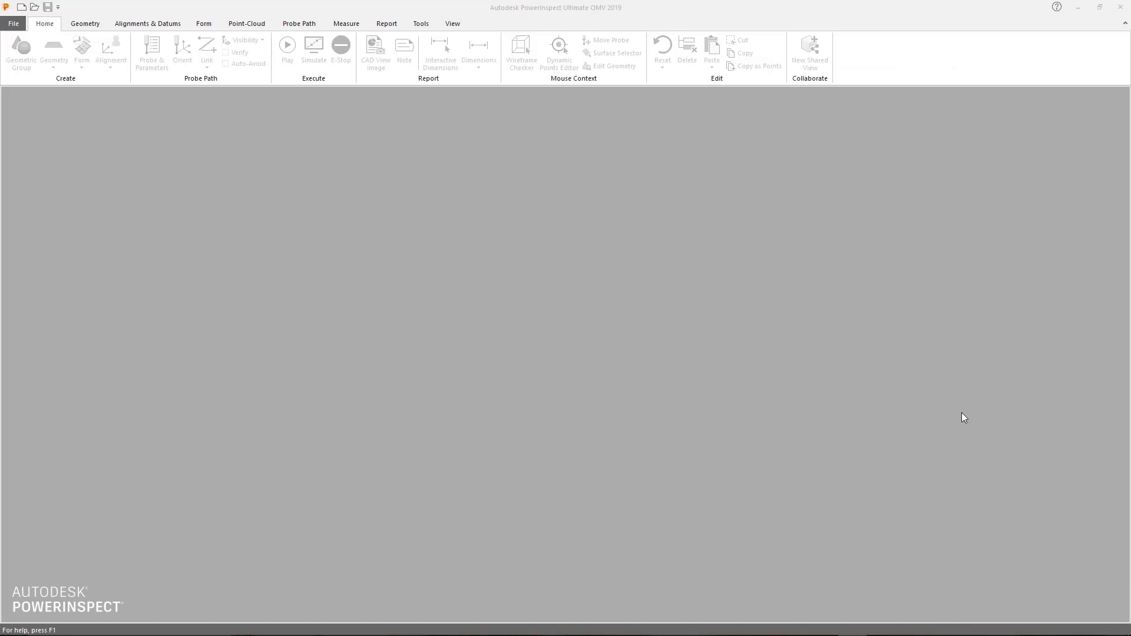
- Create a new inspection document from OMV results using Probing Results.msr
click(14, 27)
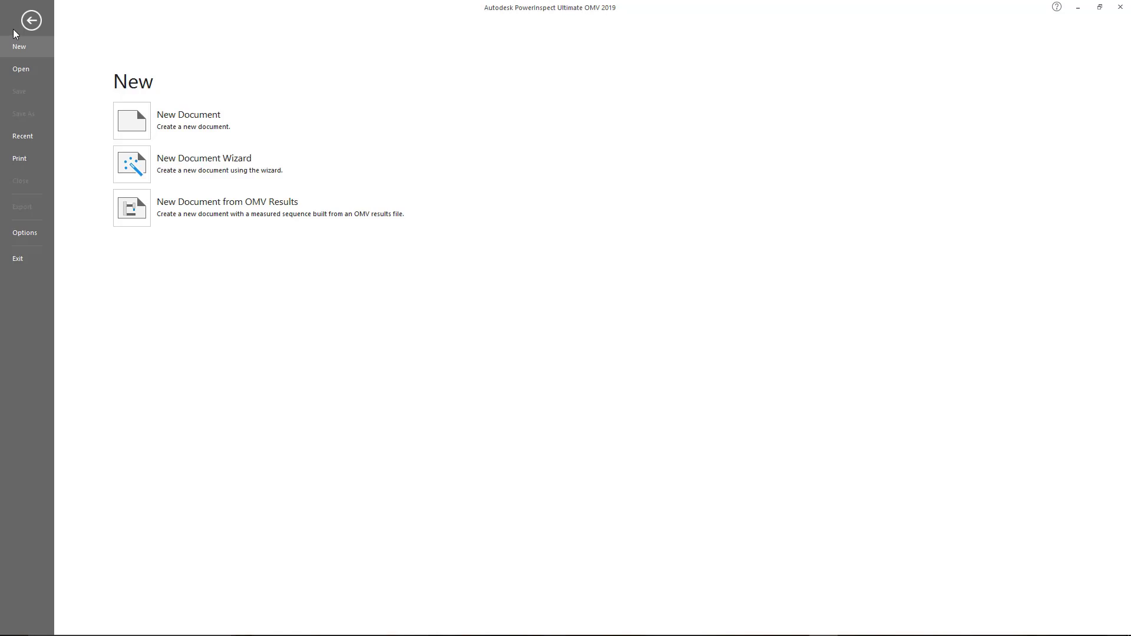
click(132, 210)
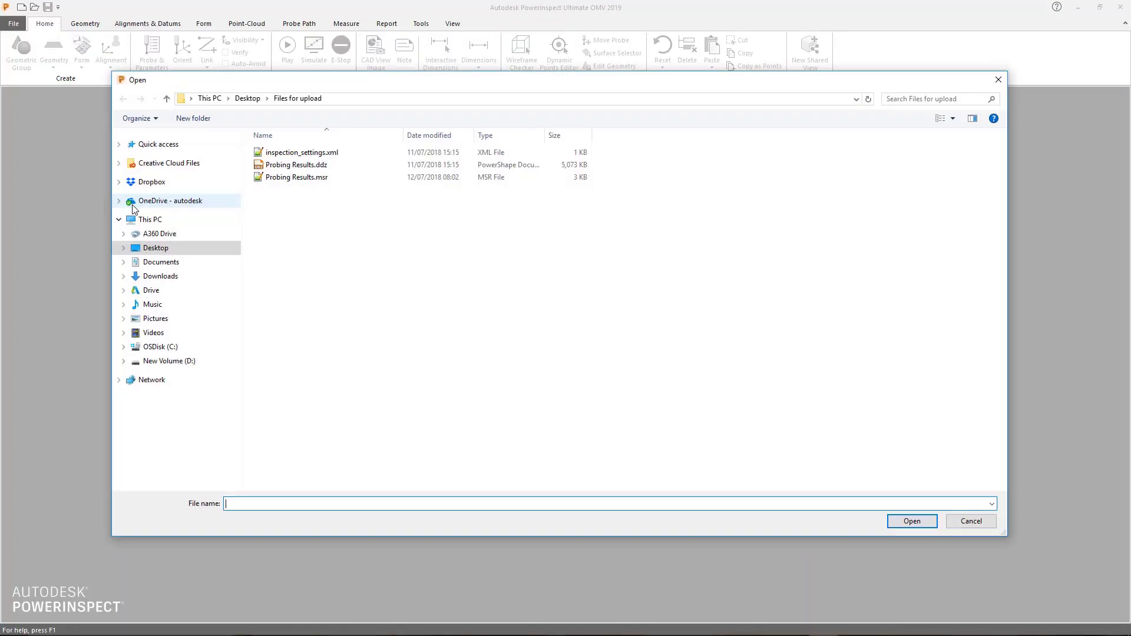
double_click(282, 177)
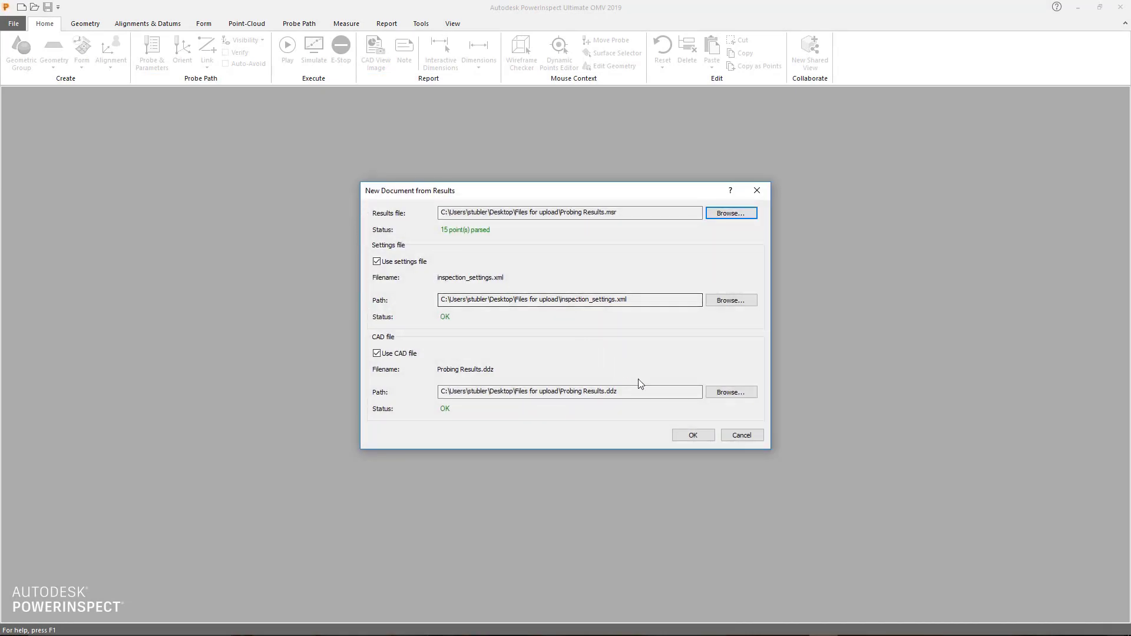
click(691, 436)
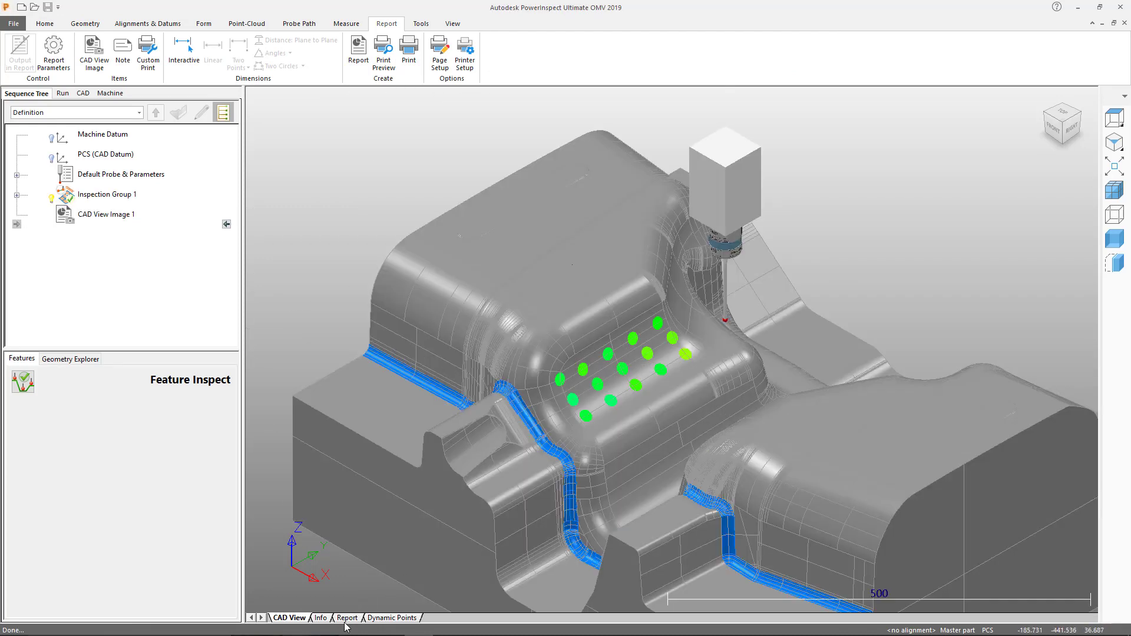
- Review the inspection report and accept a best-fit alignment of the 15 probed points
click(345, 621)
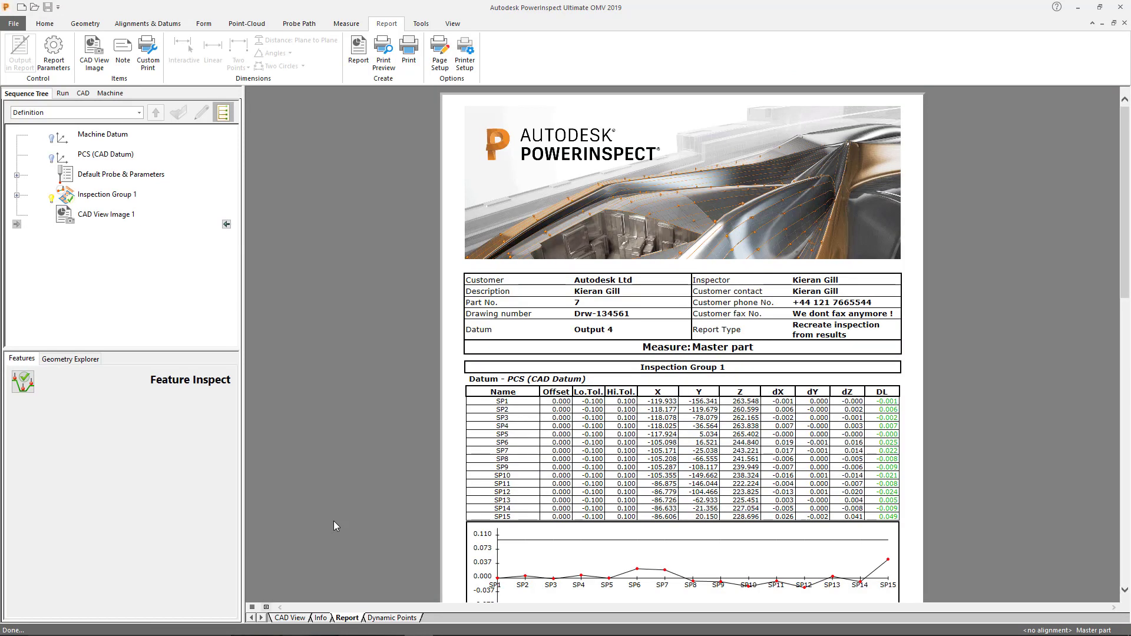
scroll(333, 522, down, 5)
scroll(334, 522, down, 2)
scroll(333, 521, down, 3)
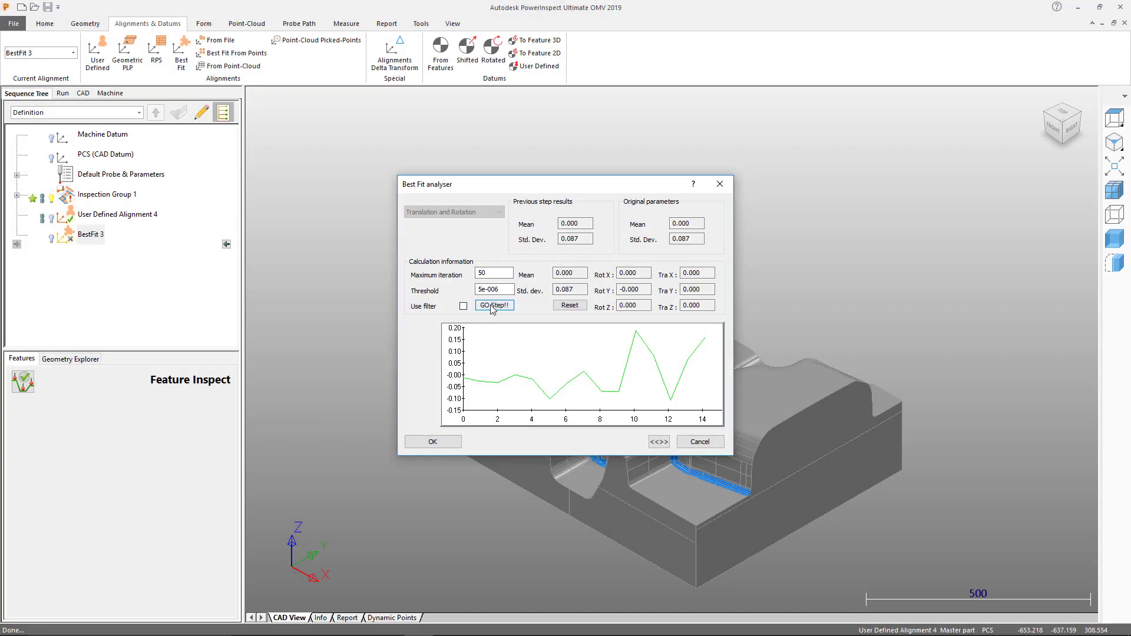
click(492, 309)
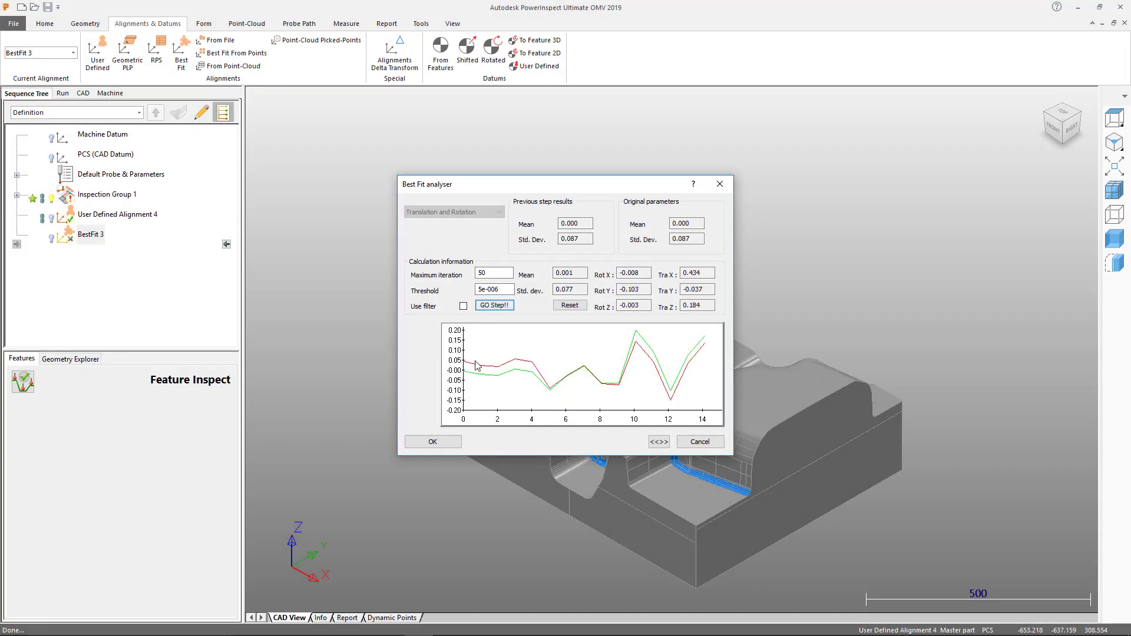
click(448, 442)
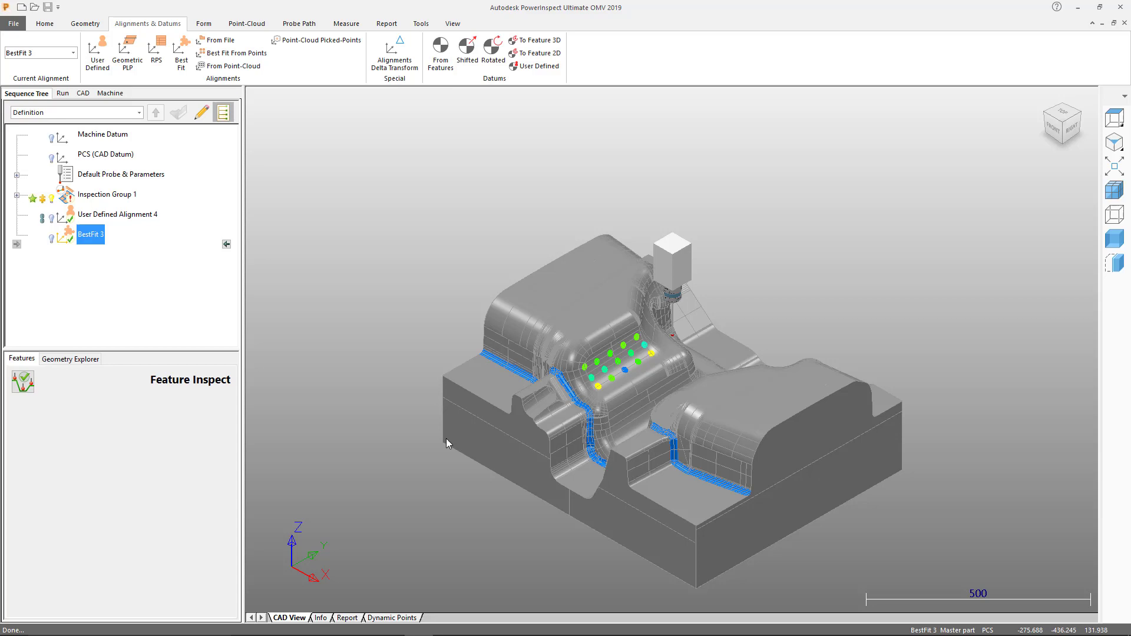
- Create Delta Transformation 1 comparing BestFit 3 with User Defined Alignment 4
click(399, 64)
click(697, 345)
click(610, 378)
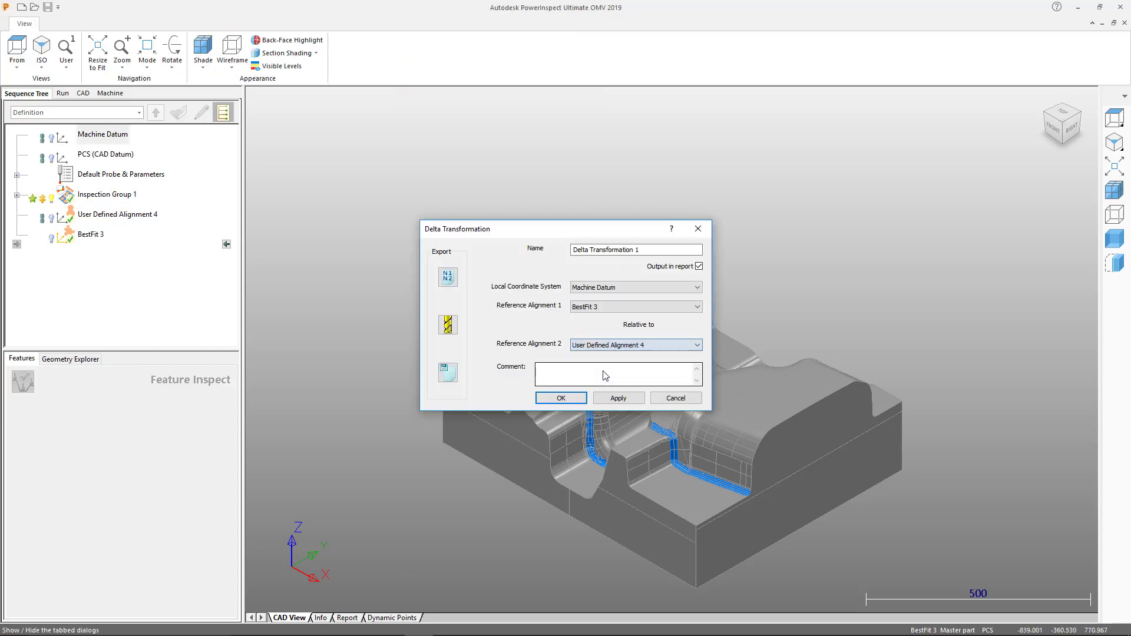
click(561, 399)
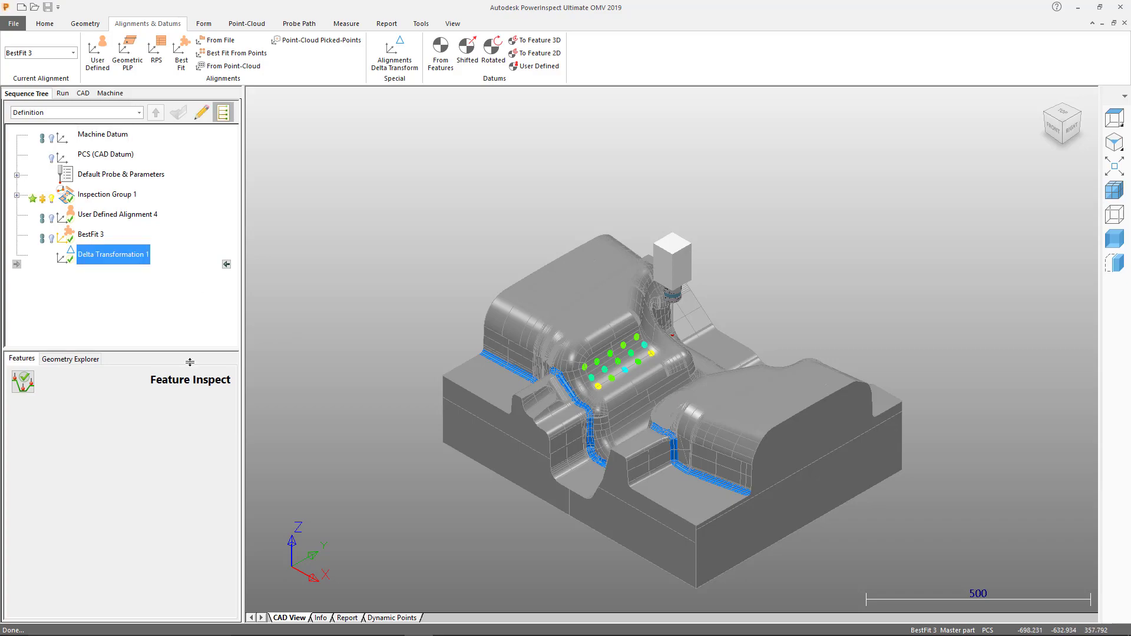